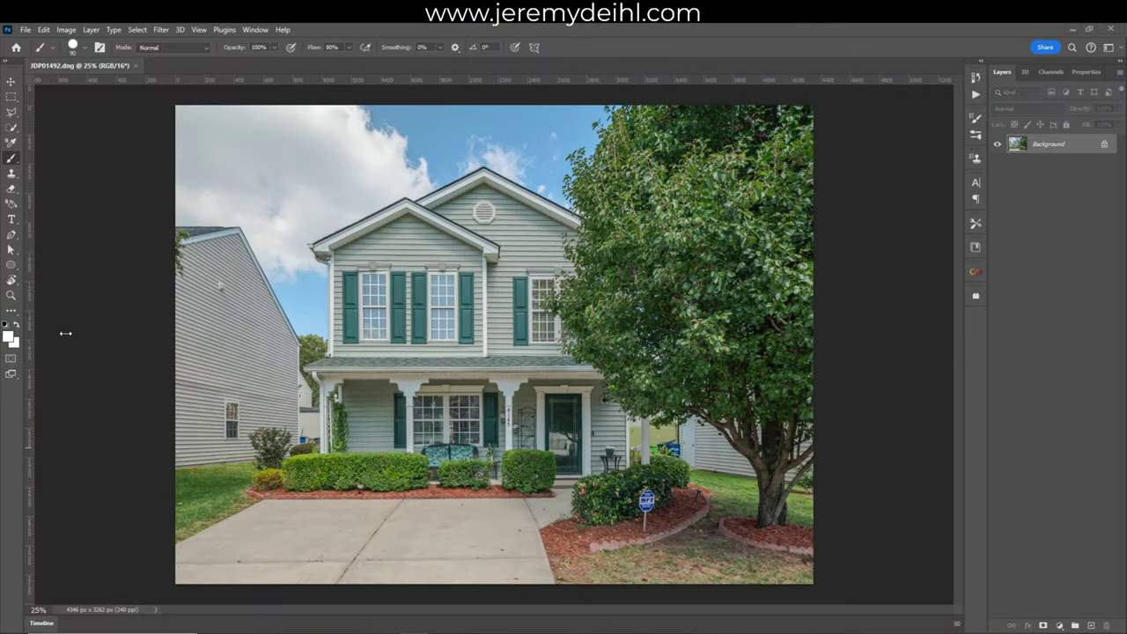
Lasso the upstairs window panes, porch panes and front door glass into one combined selection.
left_click(11, 113)
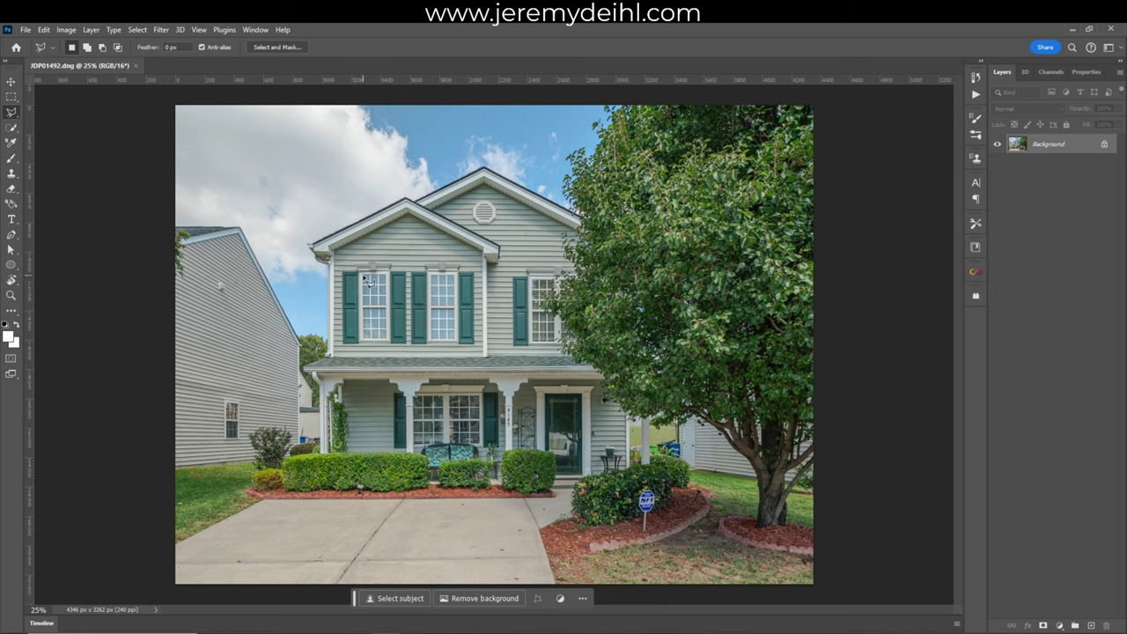
scroll(368, 279, "up", 4)
left_click_drag(408, 368, 409, 395)
left_click_drag(355, 245, 354, 245)
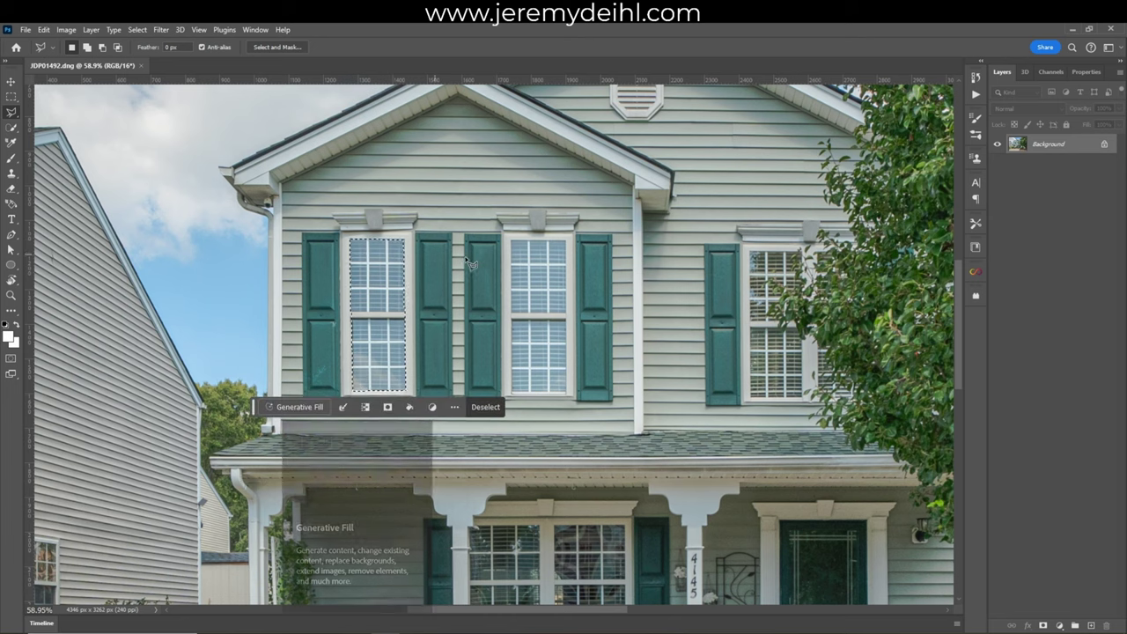
mouse_move(512, 244)
left_mouse_down()
mouse_move(568, 251)
mouse_move(568, 397)
mouse_move(521, 396)
left_mouse_up()
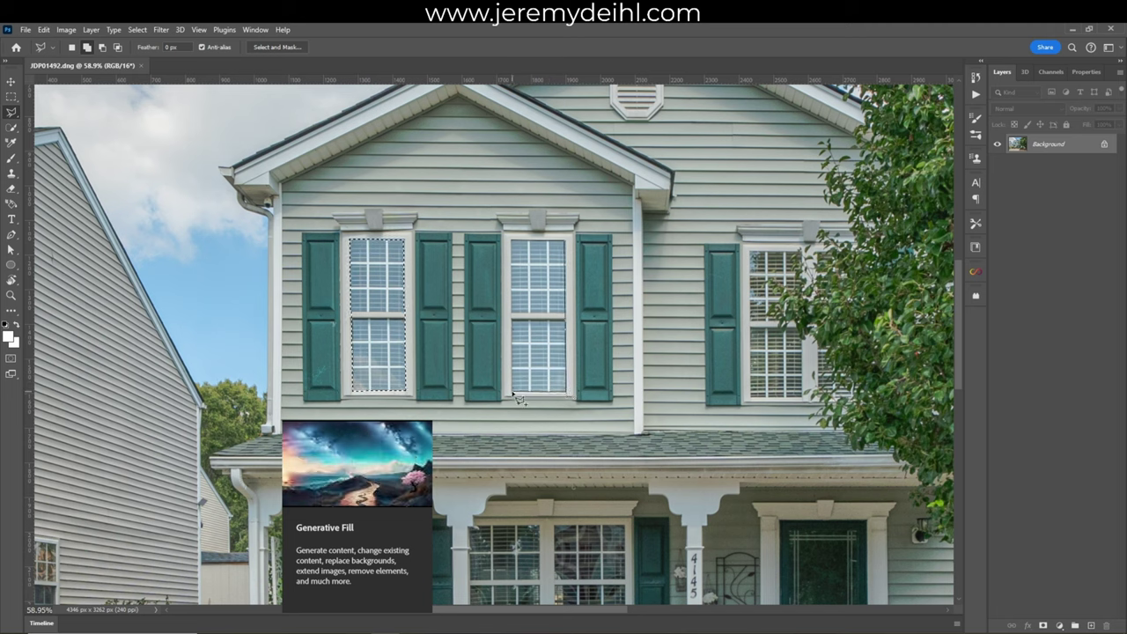
left_click_drag(517, 308, 514, 240)
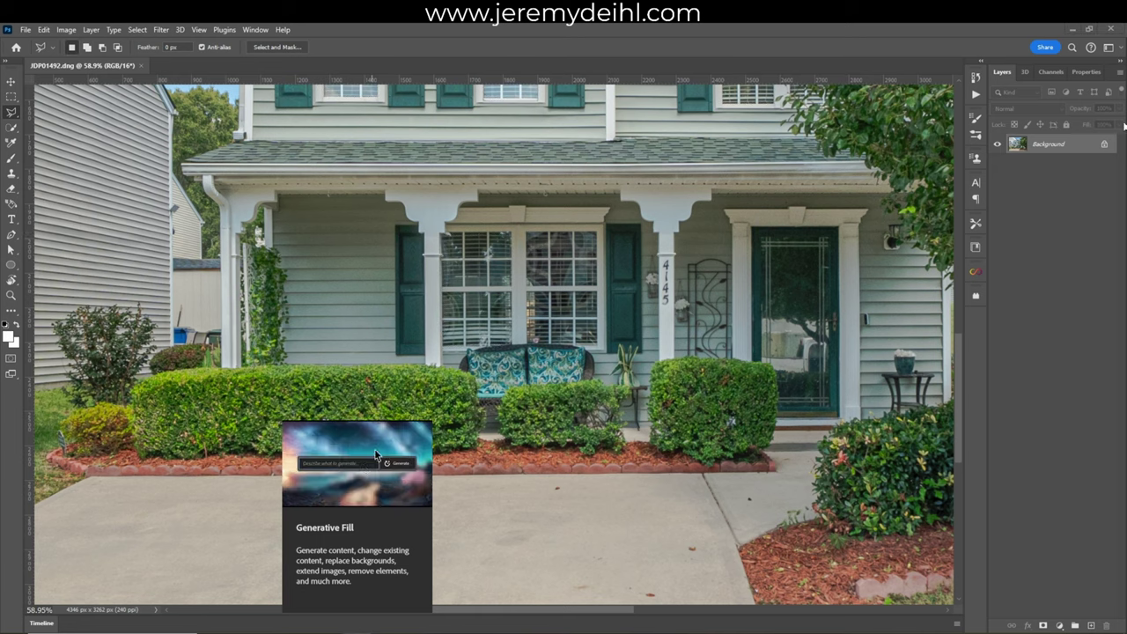
left_click(1060, 627)
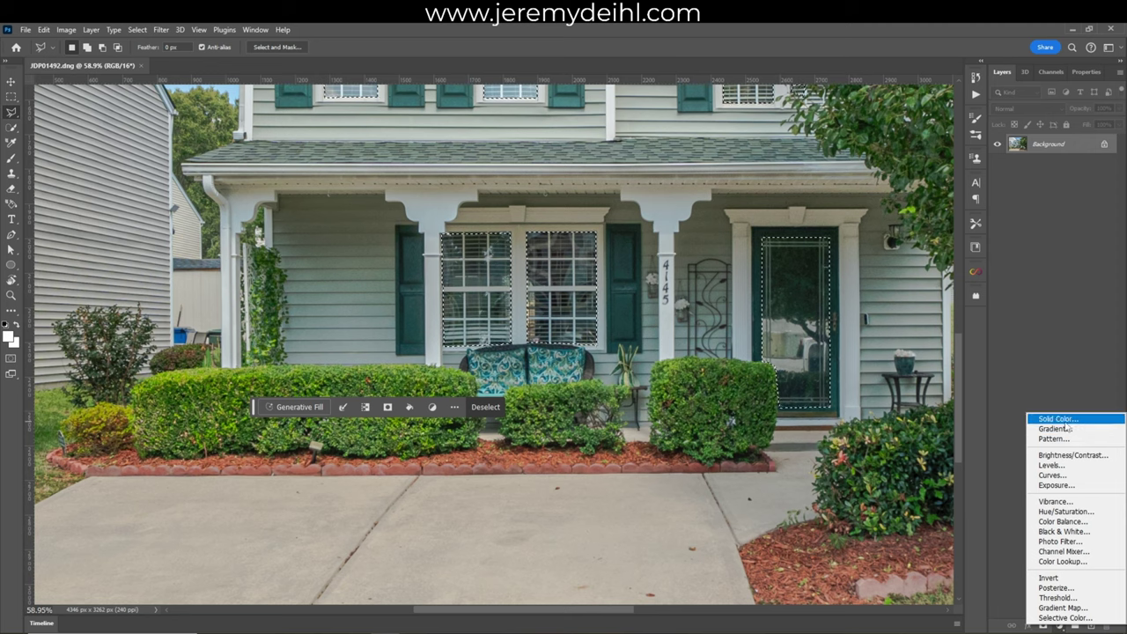
Add a Solid Color fill layer in pale yellow f6f0aa over the selected glass.
left_click(1063, 420)
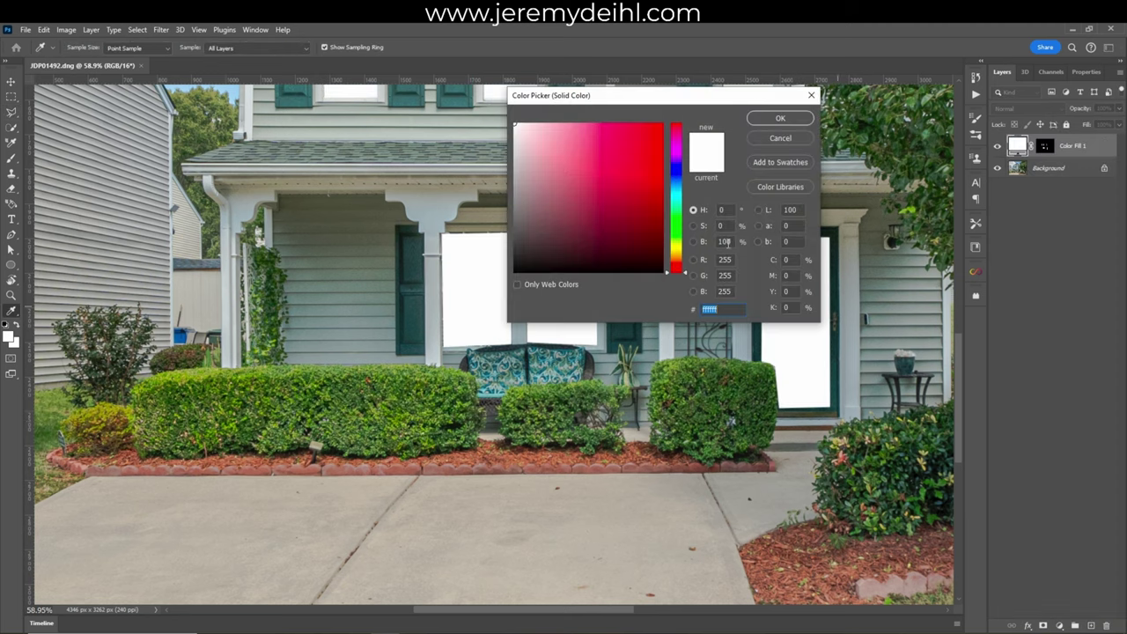
left_click(676, 254)
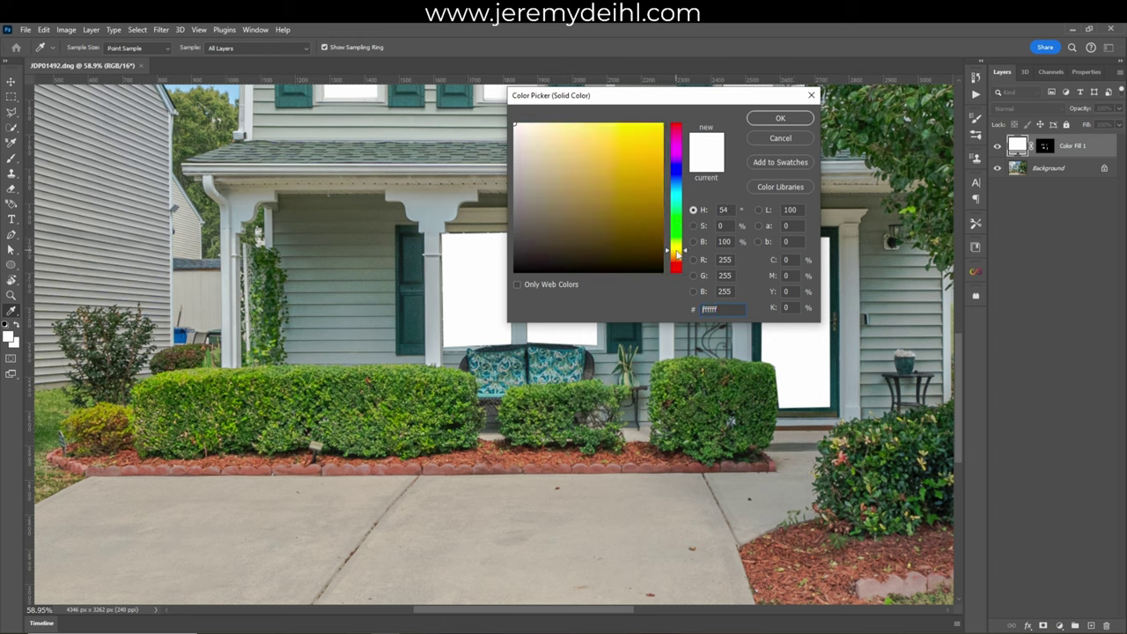
left_click_drag(678, 258, 679, 261)
left_click(569, 130)
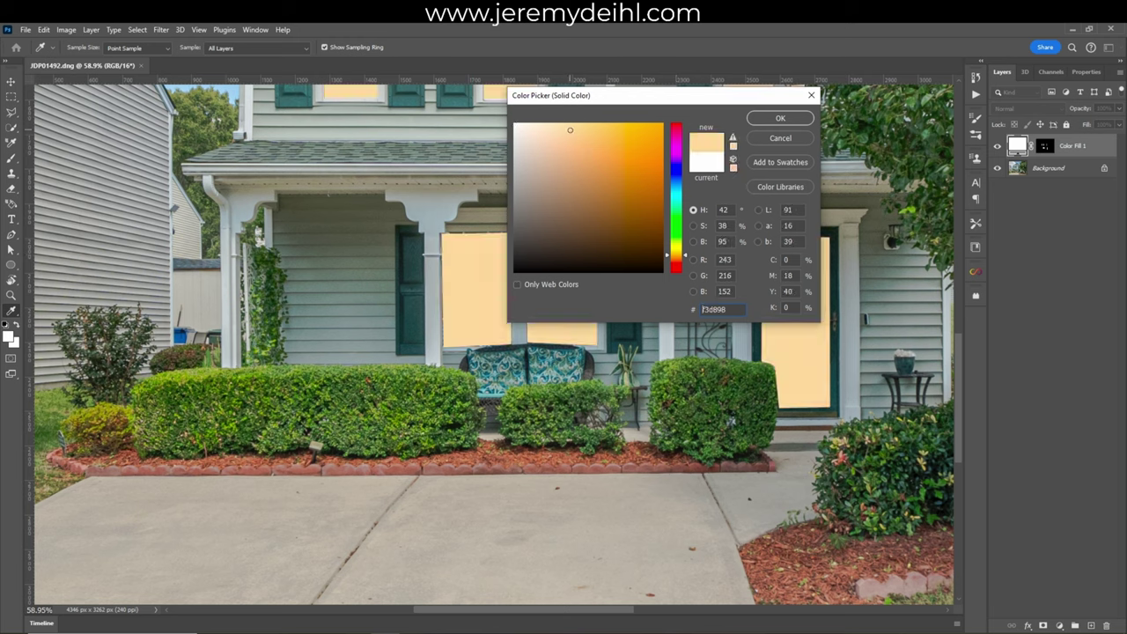
left_click(678, 253)
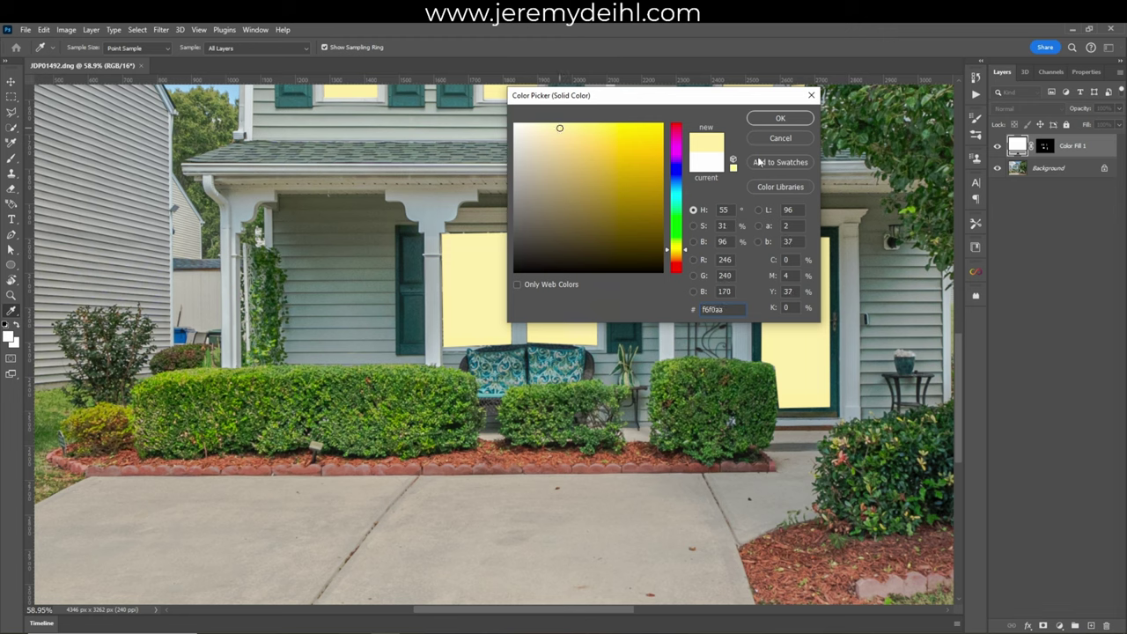
left_click(792, 122)
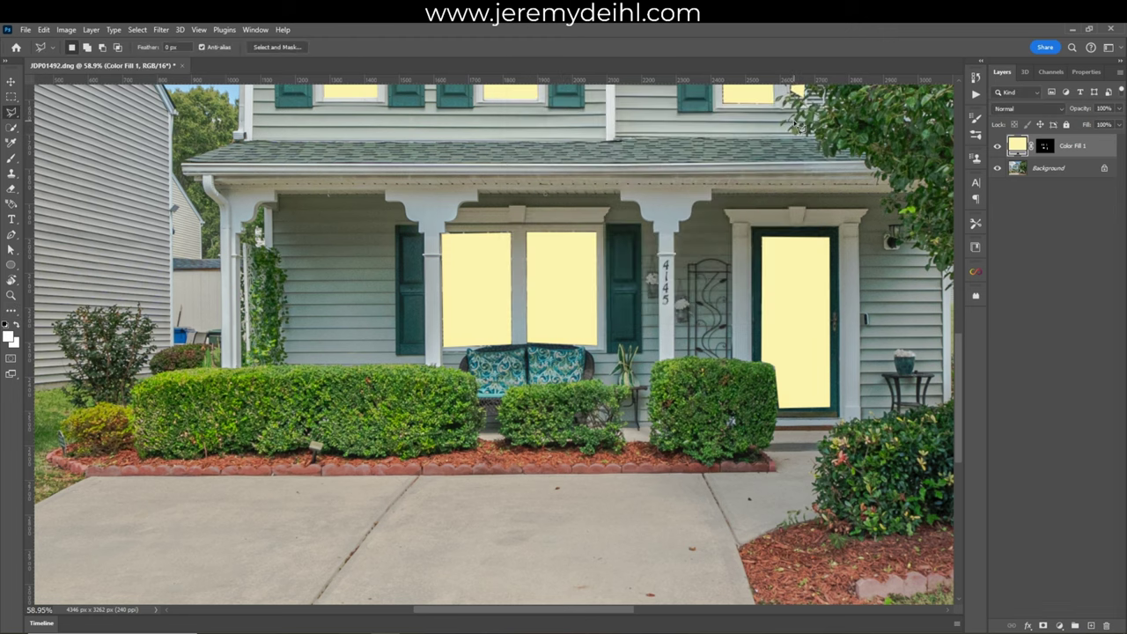
Set Color Fill 1 to Linear Dodge (Add) blending at 77% opacity and target its mask.
left_click(1026, 110)
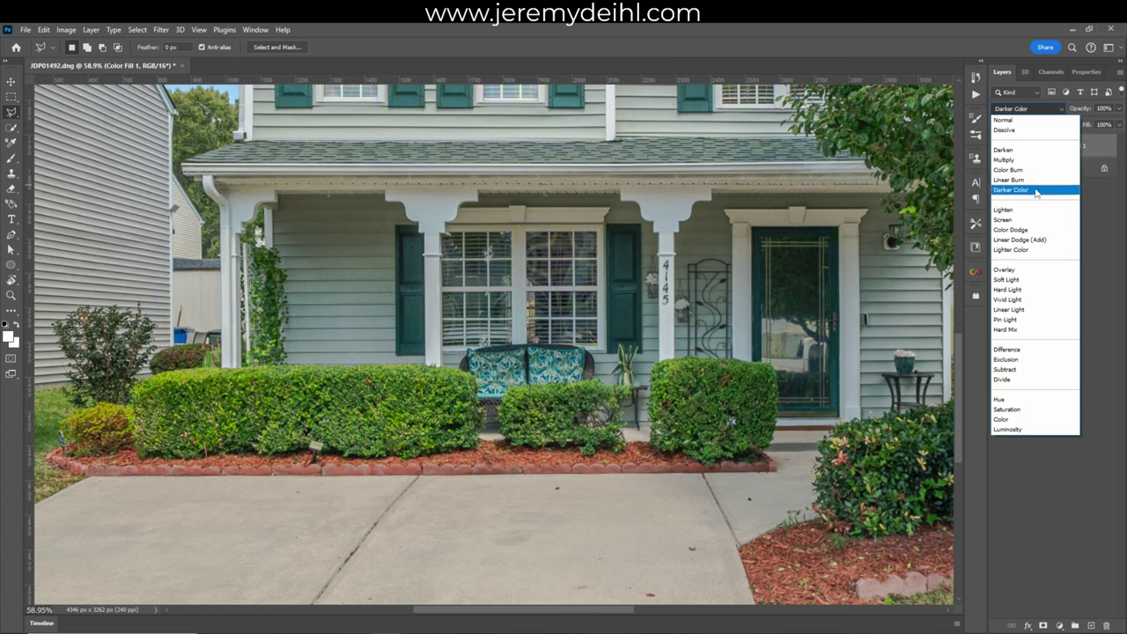
left_click(1025, 242)
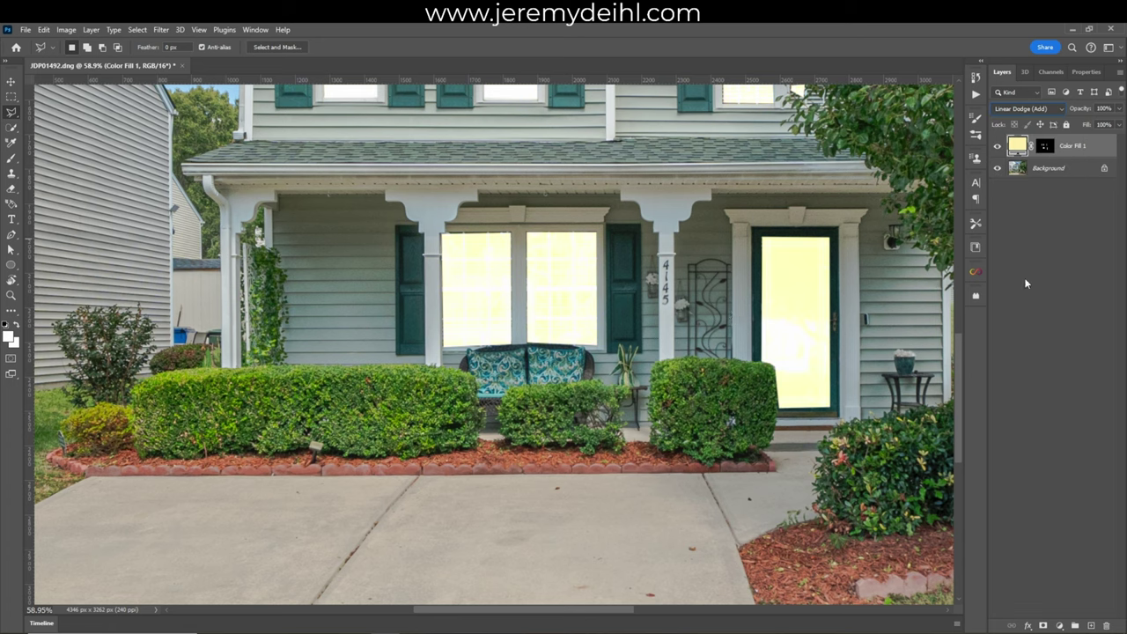
key("ctrl+0")
mouse_move(1092, 110)
left_mouse_down()
mouse_move(1070, 112)
mouse_move(1081, 125)
mouse_move(1086, 108)
left_mouse_up()
key("ctrl+minus")
key("ctrl+minus")
left_click(1043, 147)
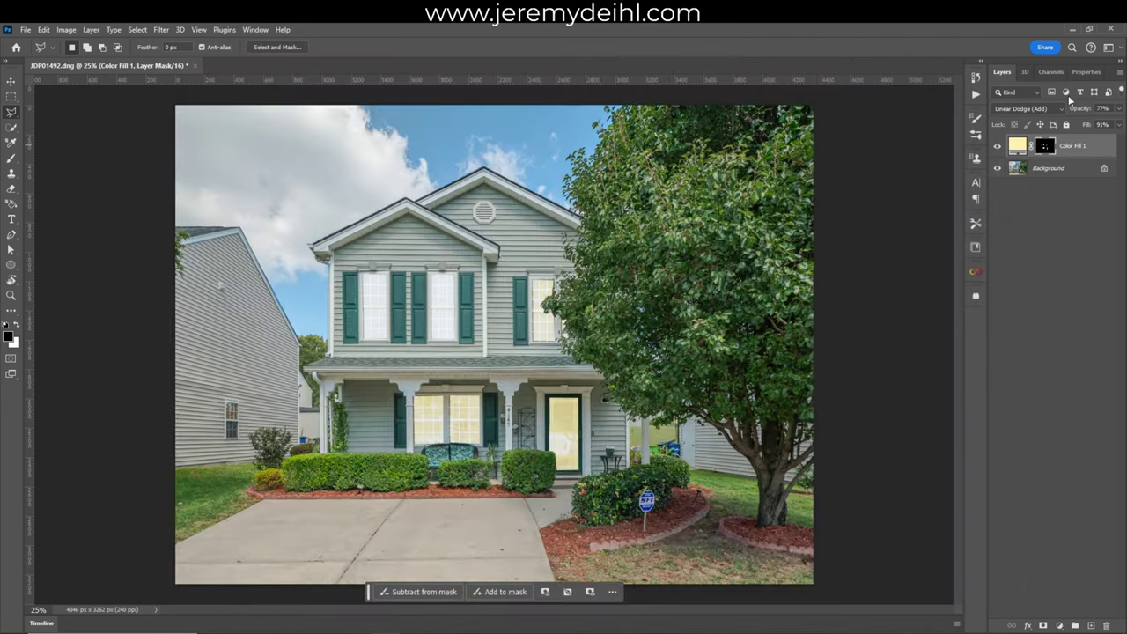
Give the Color Fill 1 layer mask a 4.7 px feather in Properties.
left_click(1073, 72)
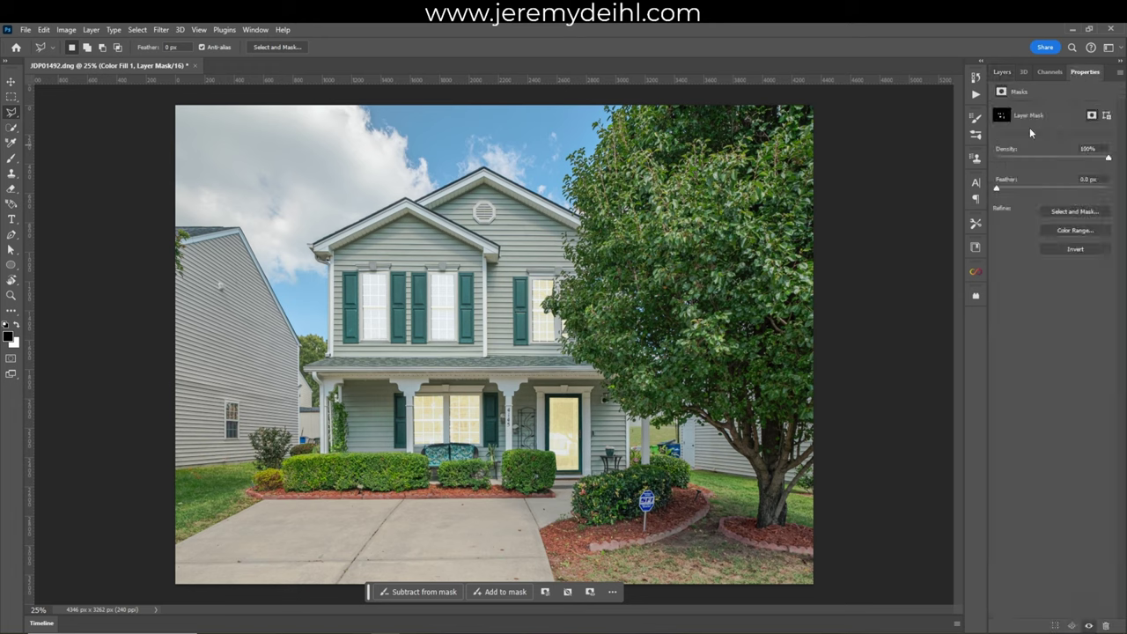
left_click_drag(1033, 193, 1033, 193)
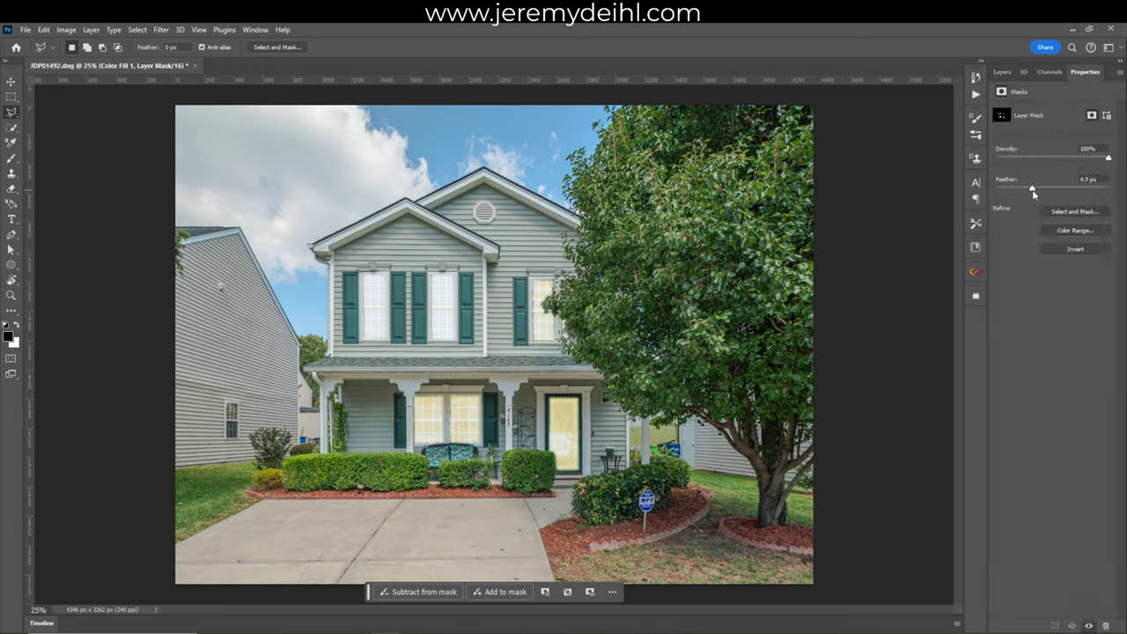
left_click_drag(1031, 189, 1024, 191)
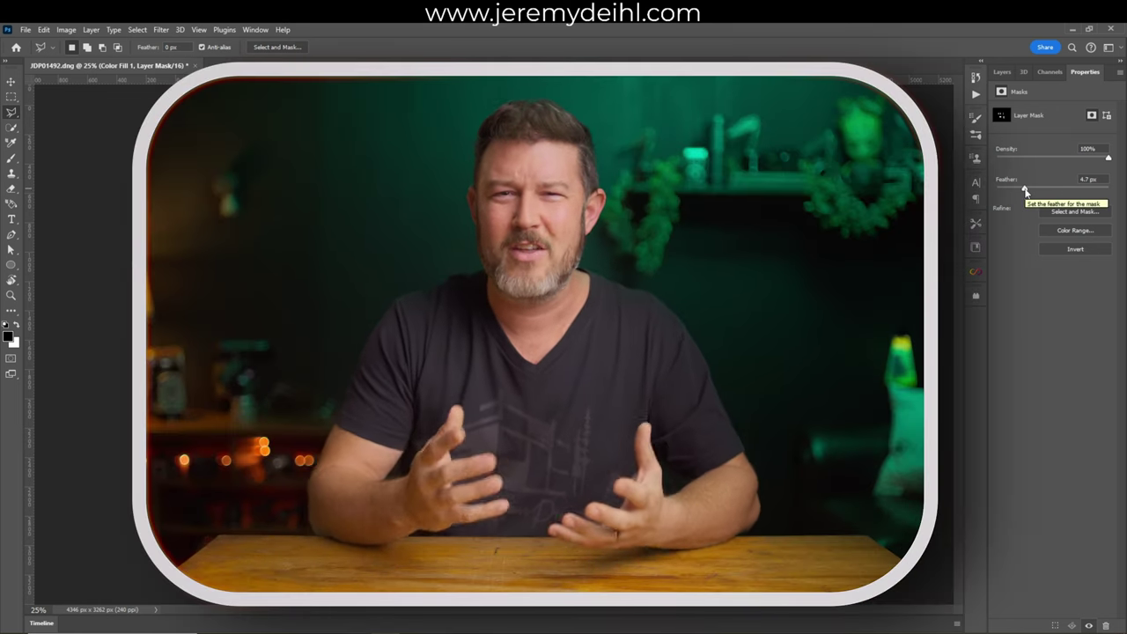
left_click_drag(1024, 188, 1024, 191)
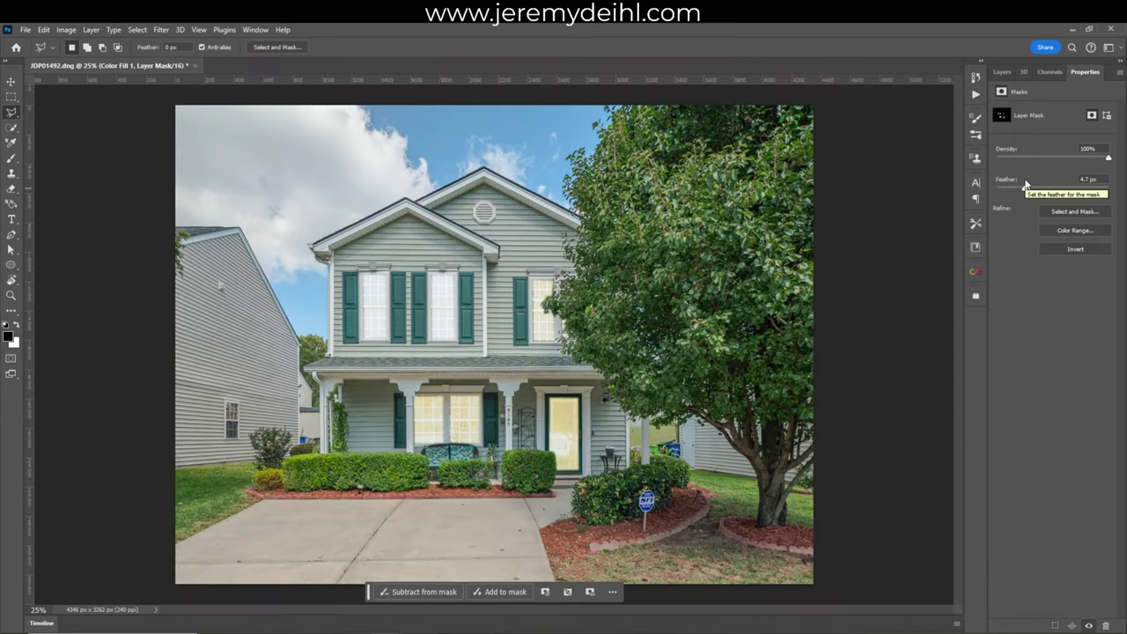
left_click(1008, 76)
key("v")
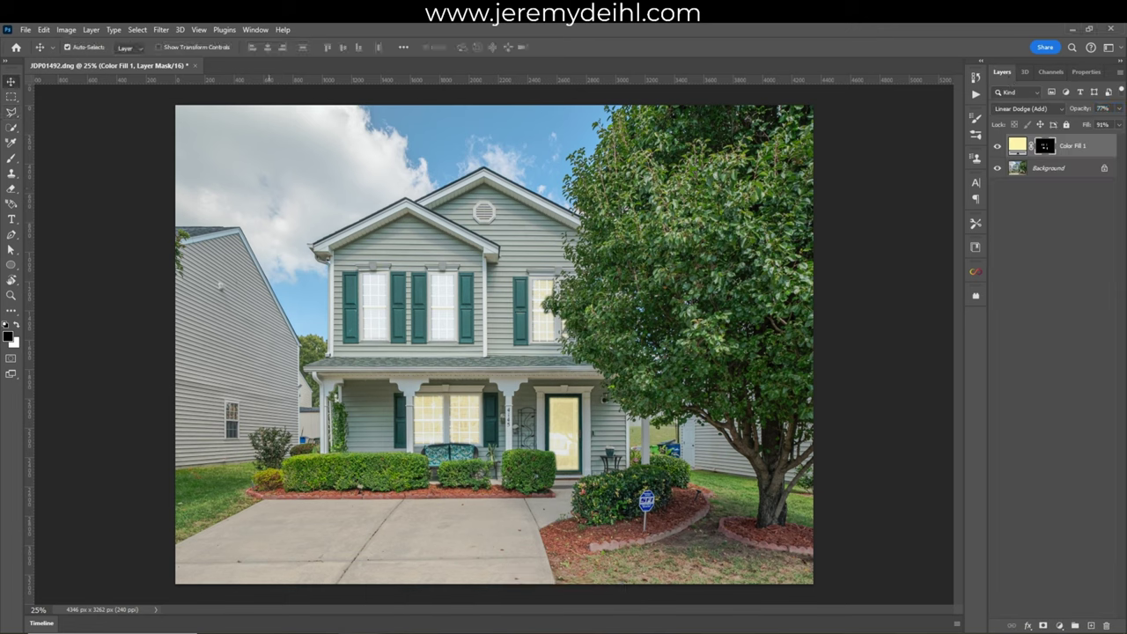
left_click(1106, 146)
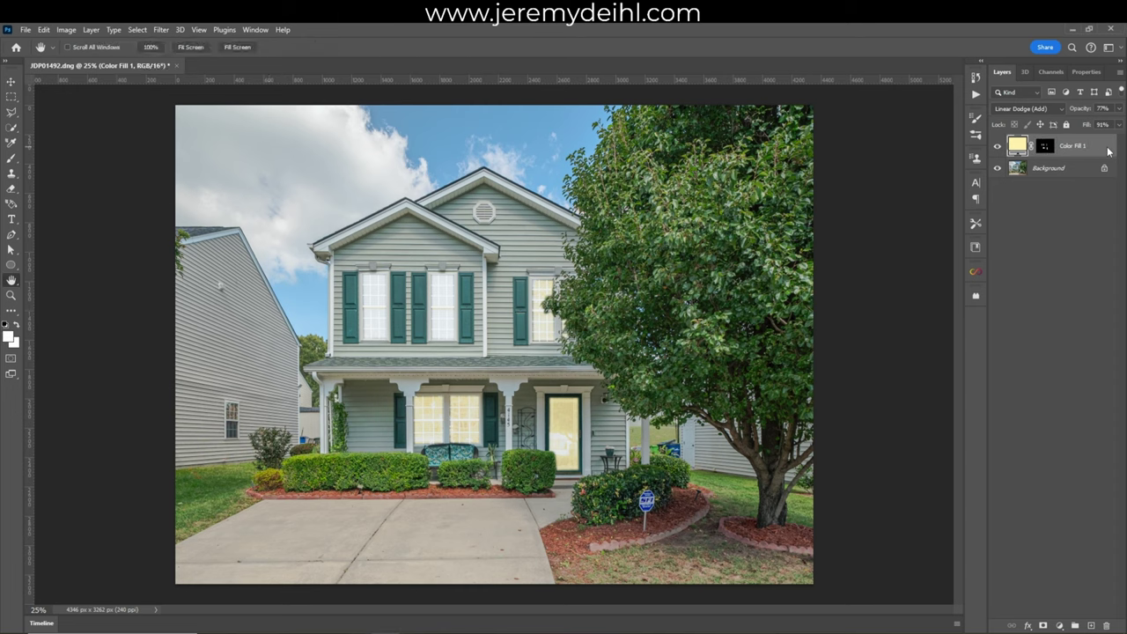
Add an Outer Glow style to Color Fill 1 (Linear Dodge, 5% spread, 59 px size).
double_click(1056, 146)
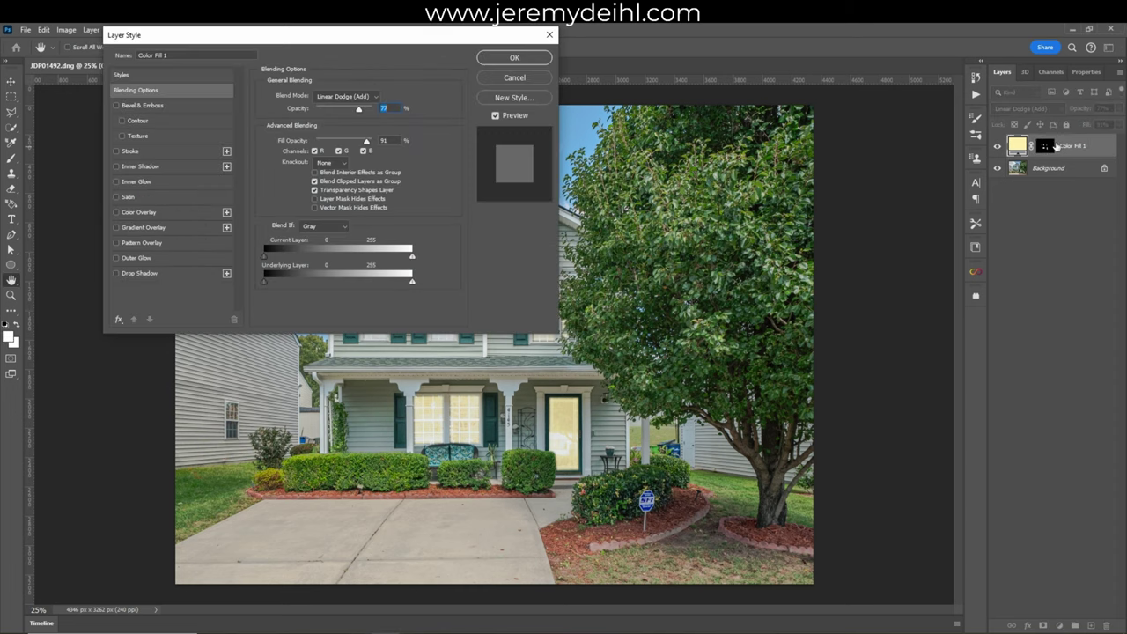
left_click(115, 257)
left_click(132, 257)
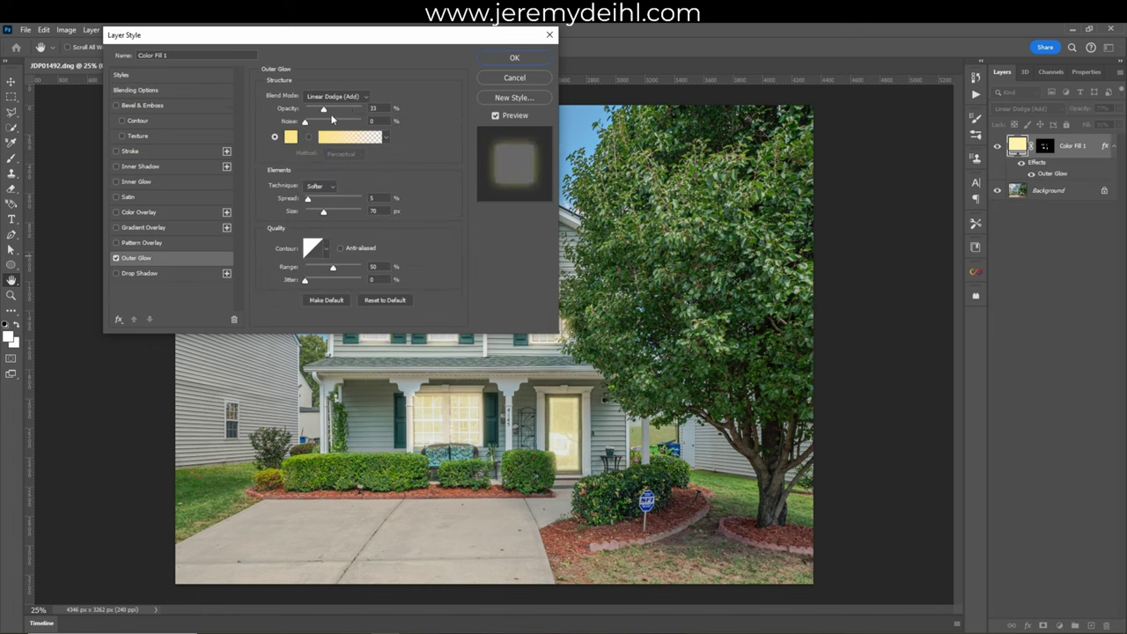
left_click_drag(317, 42, 847, 189)
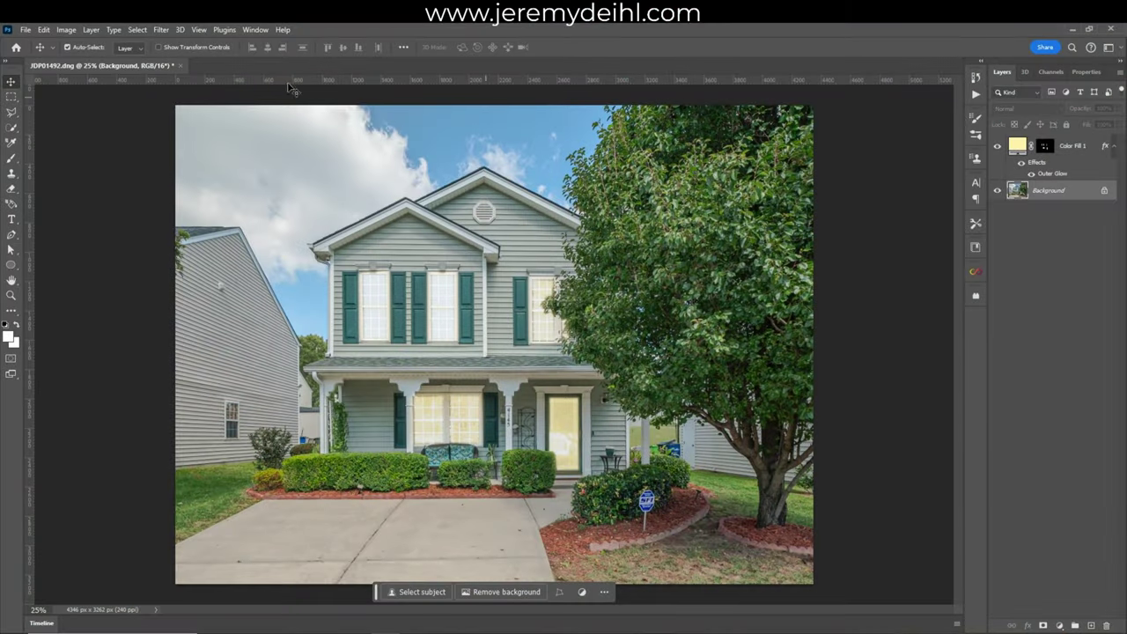
Apply Sky Replacement with a dusk sky, Shift Edge 41, Fade Edge 59 and reduced brightness.
left_click(44, 30)
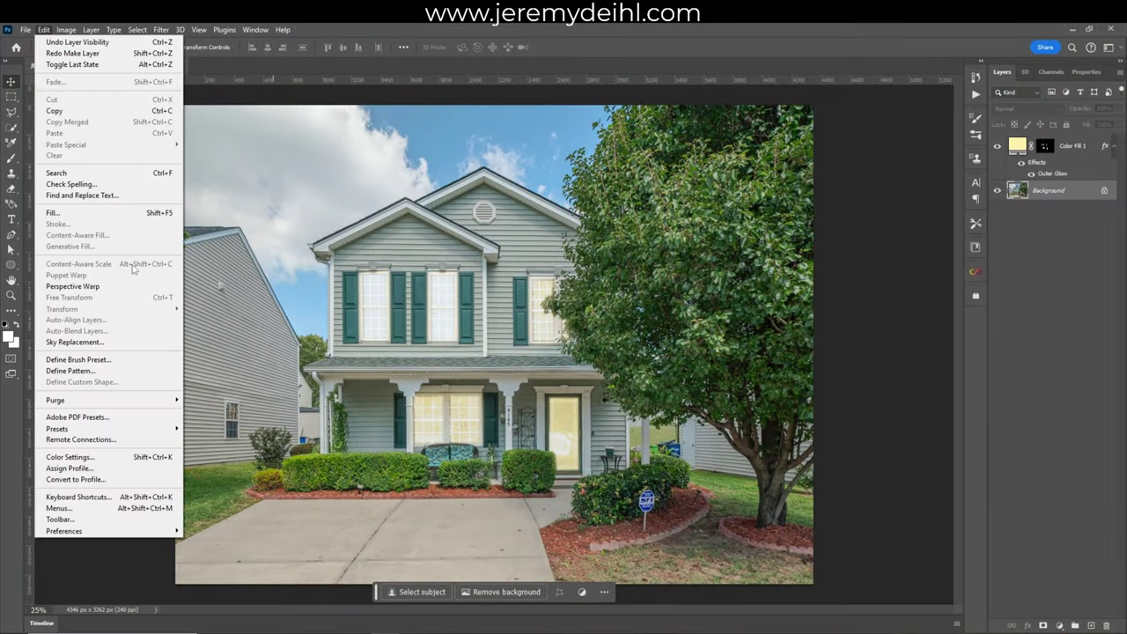
left_click(115, 342)
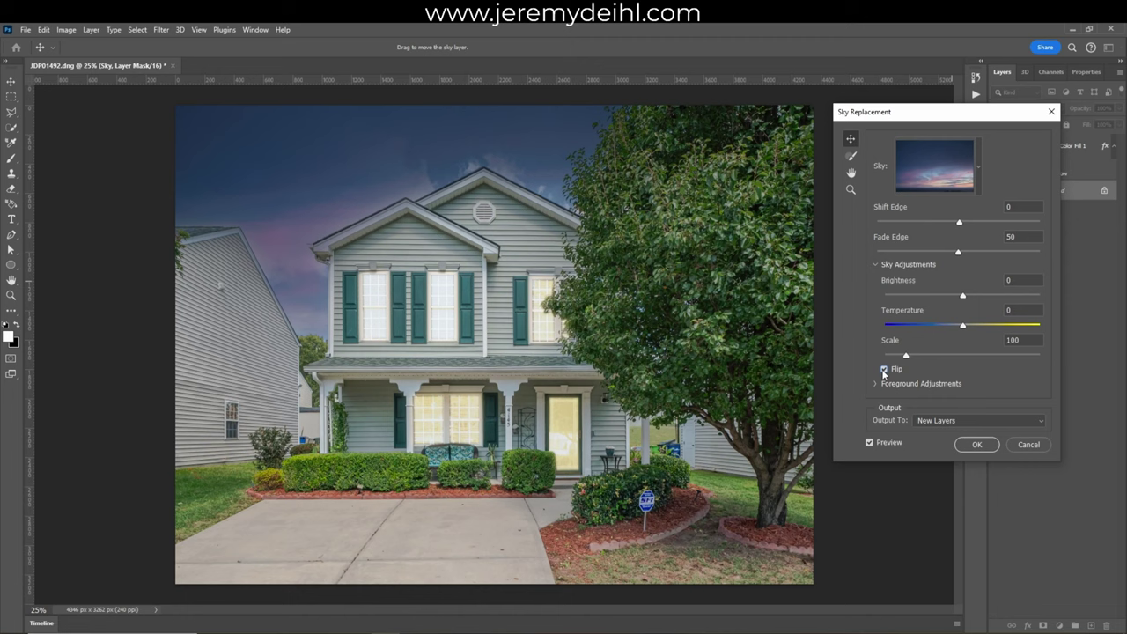
left_click_drag(1039, 253, 958, 254)
left_click_drag(1039, 224, 988, 227)
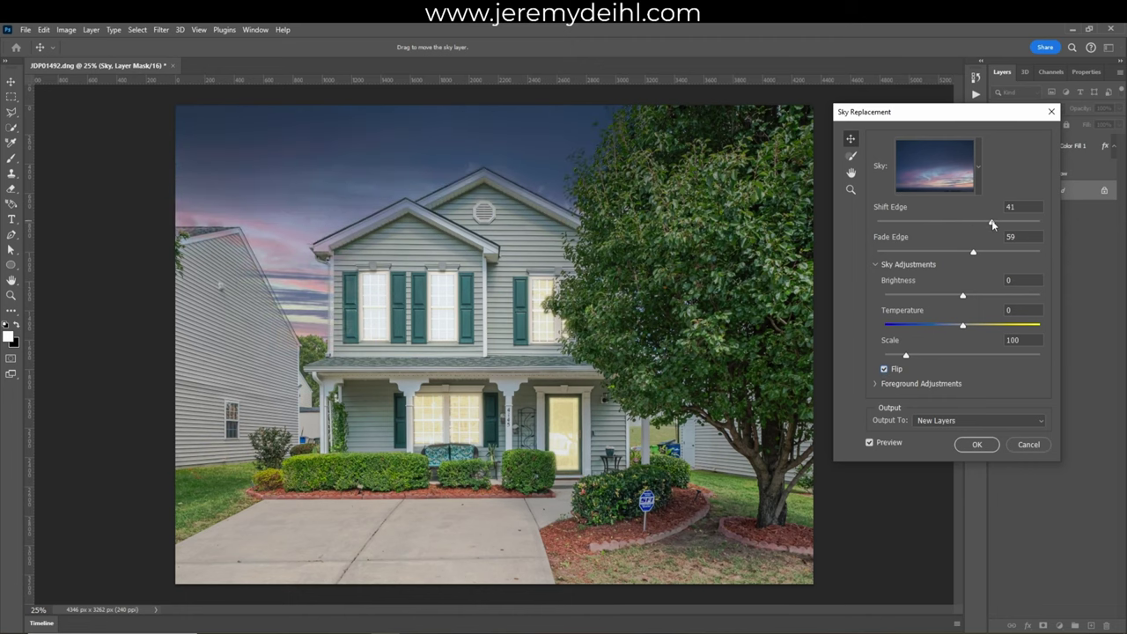
left_click_drag(962, 295, 936, 296)
key("Return")
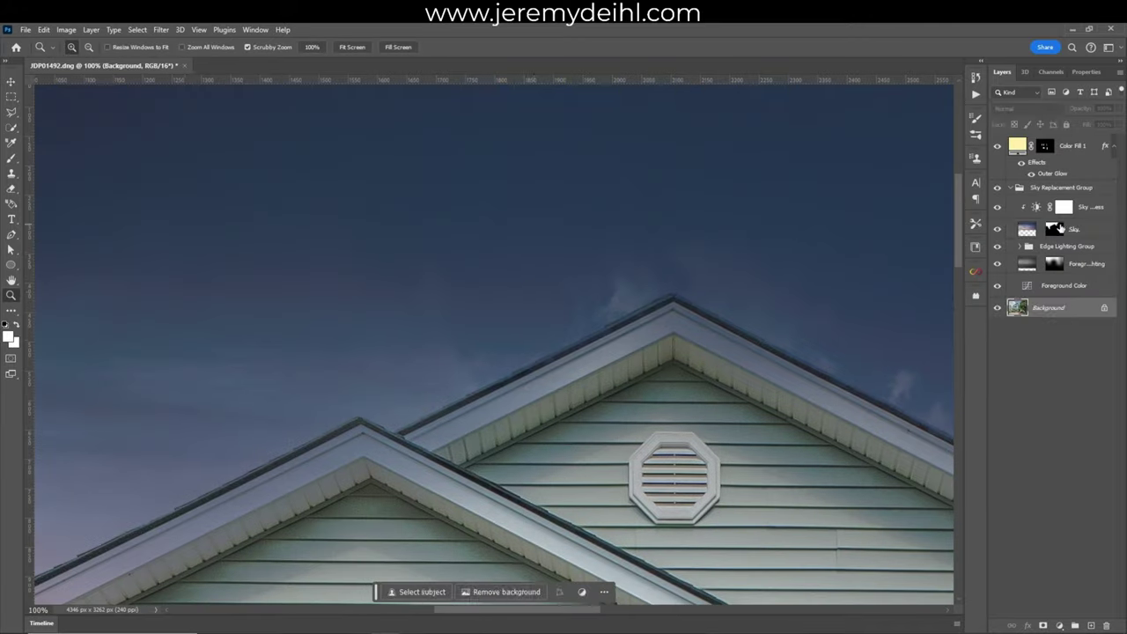
left_click(1055, 228)
key("b")
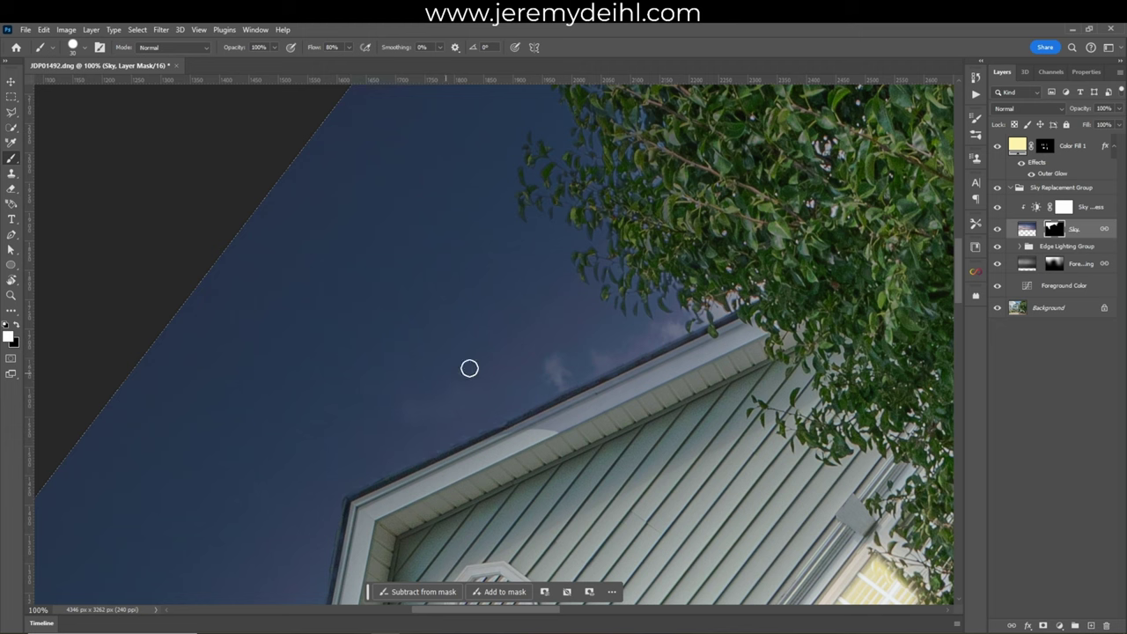
Brush the Sky layer mask along the roofline to hide the leftover wispy clouds.
left_click_drag(555, 370, 676, 331)
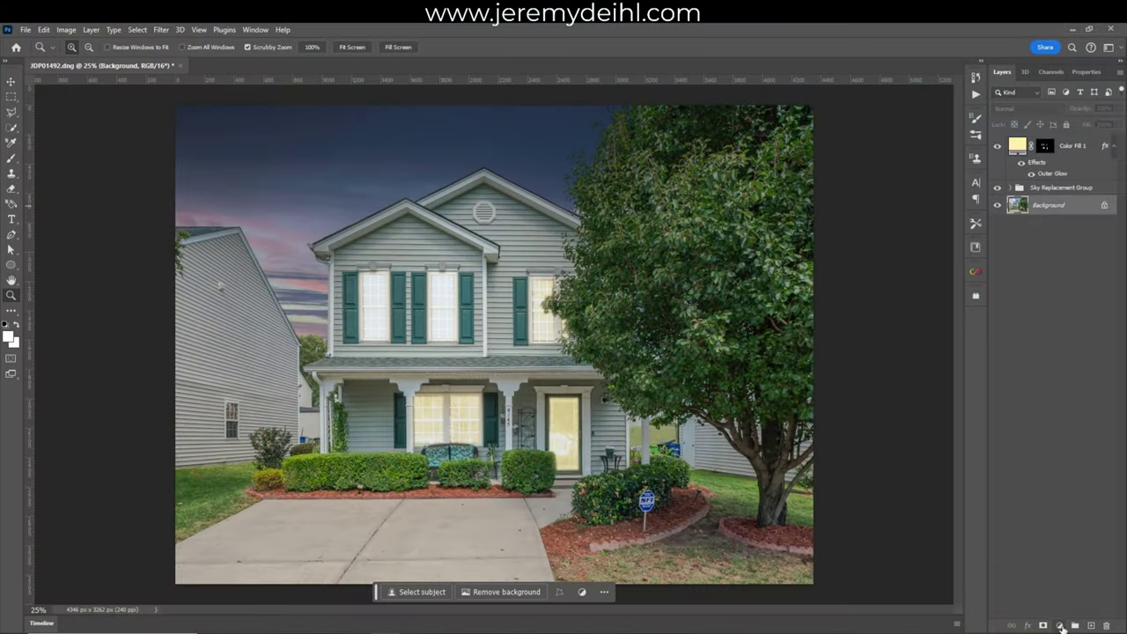
Add a Color Lookup adjustment layer using the NightFromDay.CUBE 3DLUT file.
left_click(1060, 625)
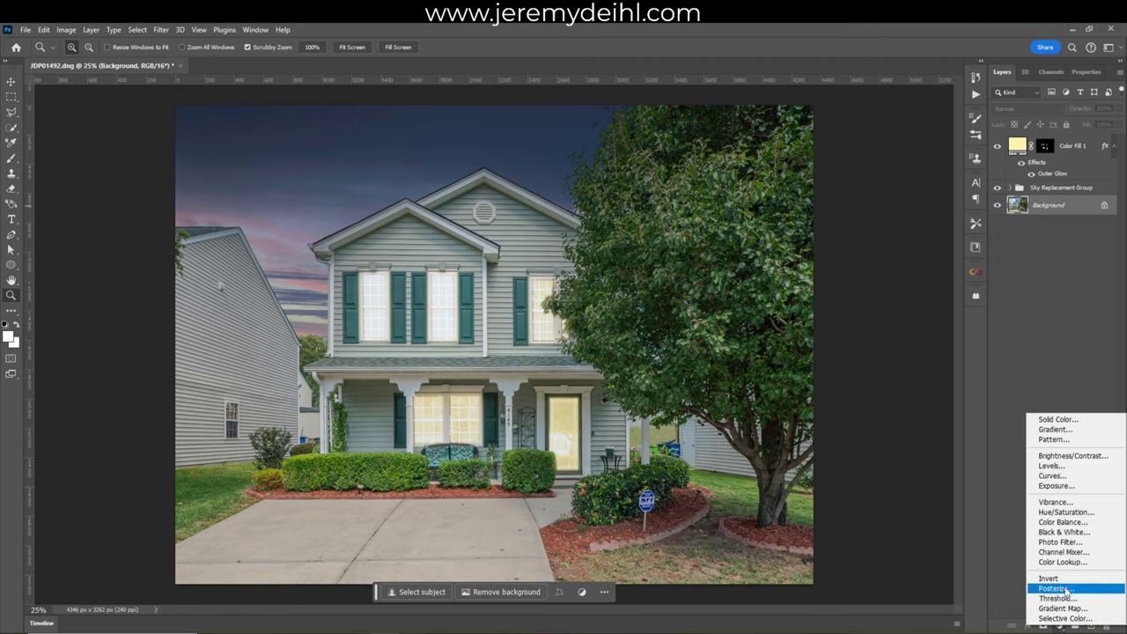
left_click(1067, 562)
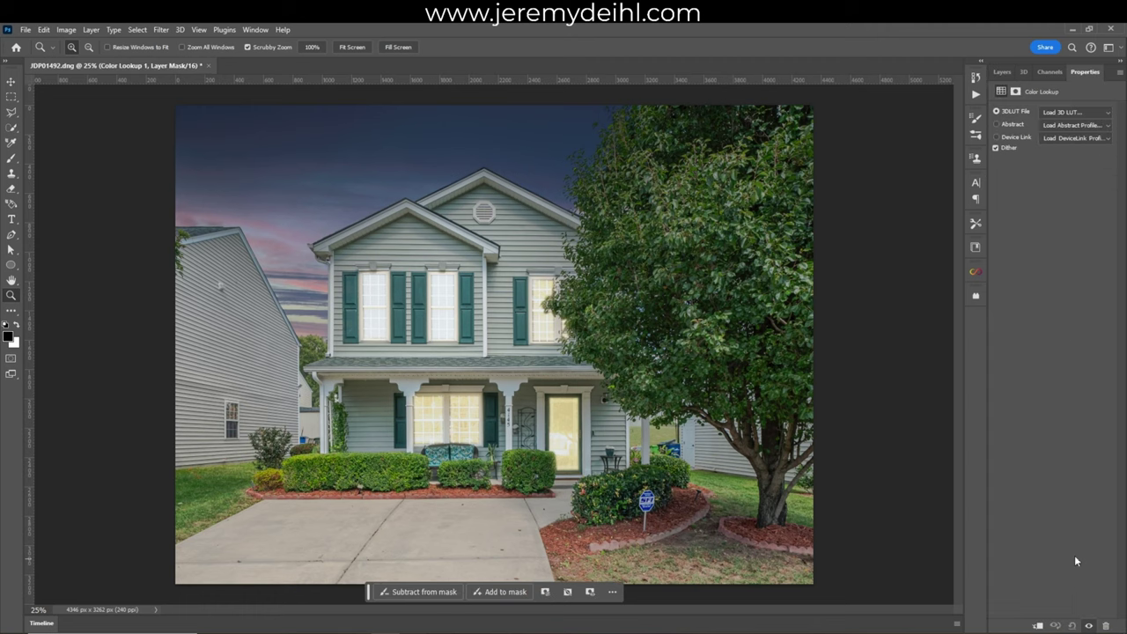
left_click(1076, 113)
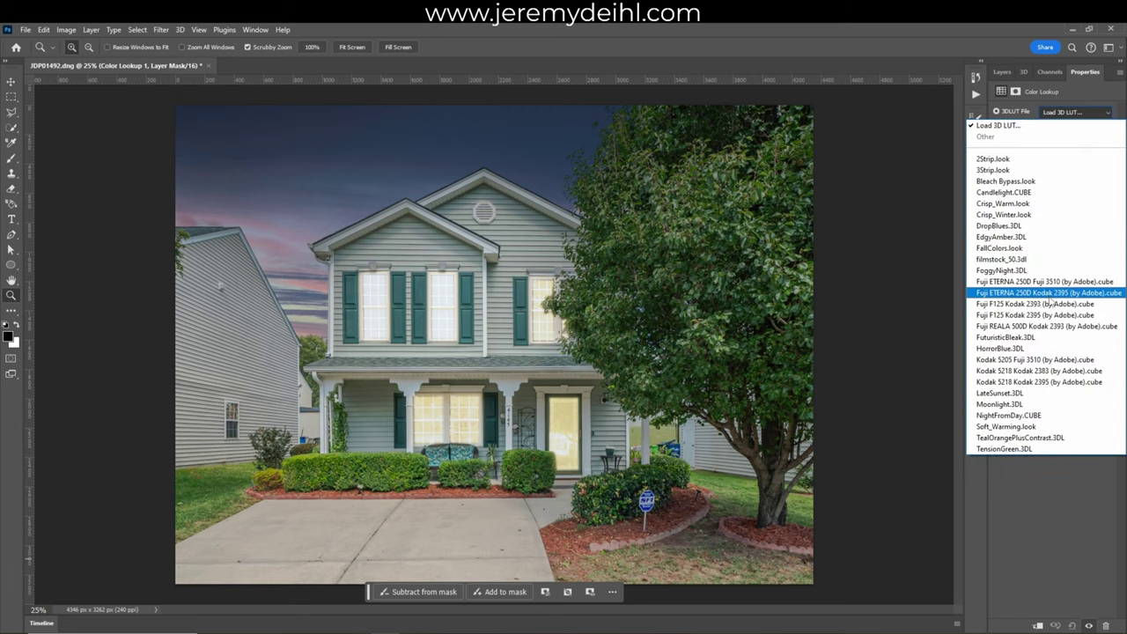
left_click(1012, 415)
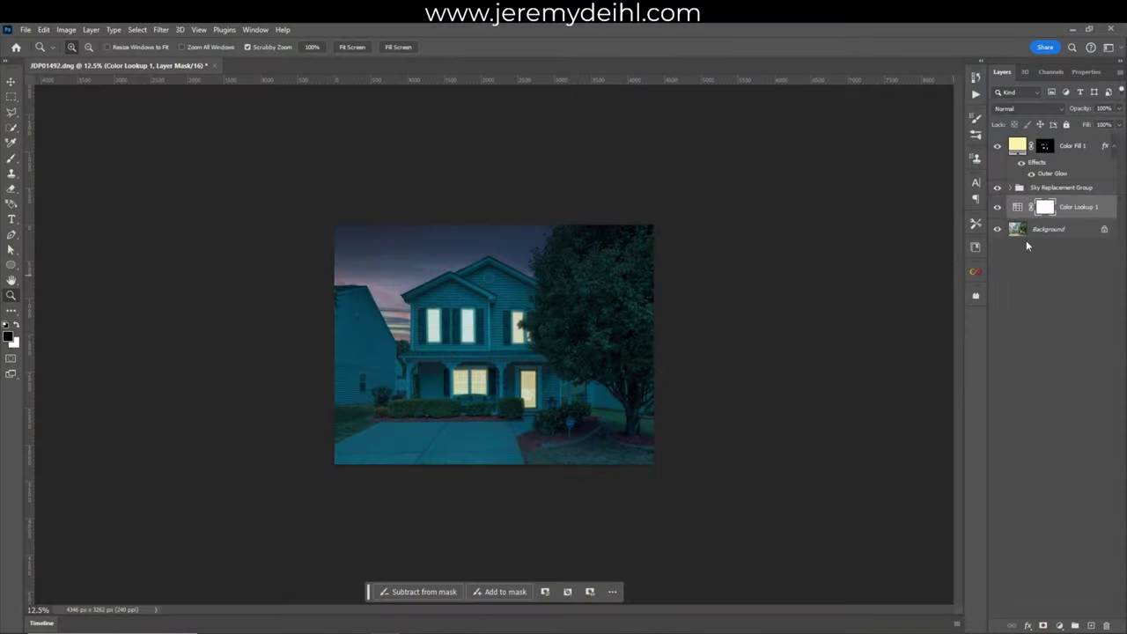
left_click(1066, 208)
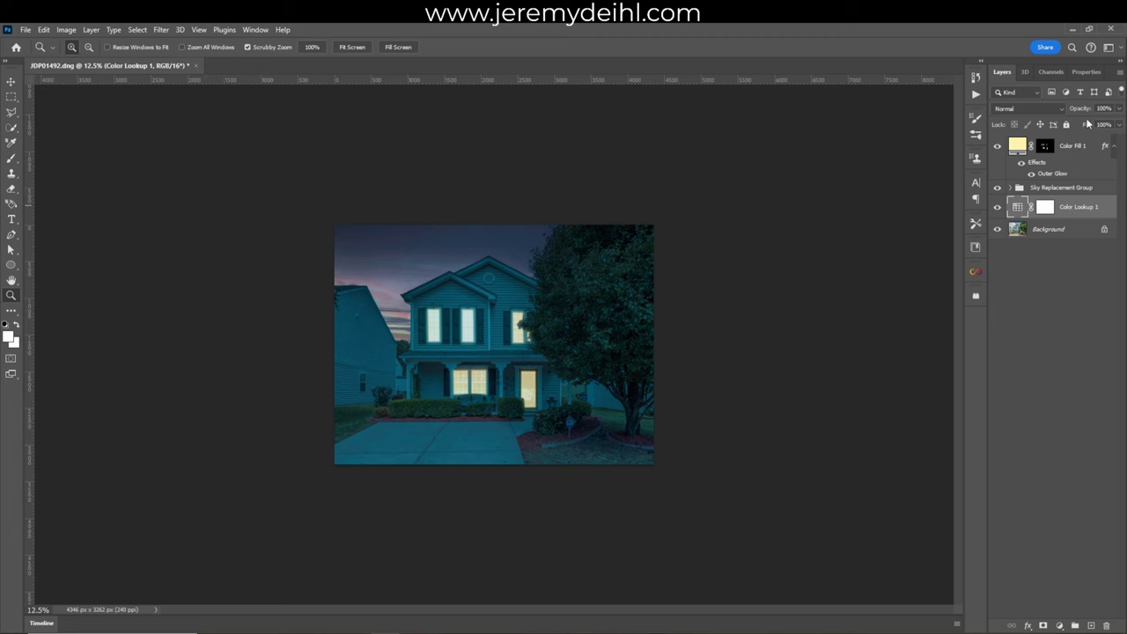
Duplicate Color Lookup 1, brush the copy's mask at 5% flow over house, driveway and lawn, opacity 52%.
mouse_move(1096, 108)
left_mouse_down()
mouse_move(1057, 103)
mouse_move(1084, 125)
left_mouse_up()
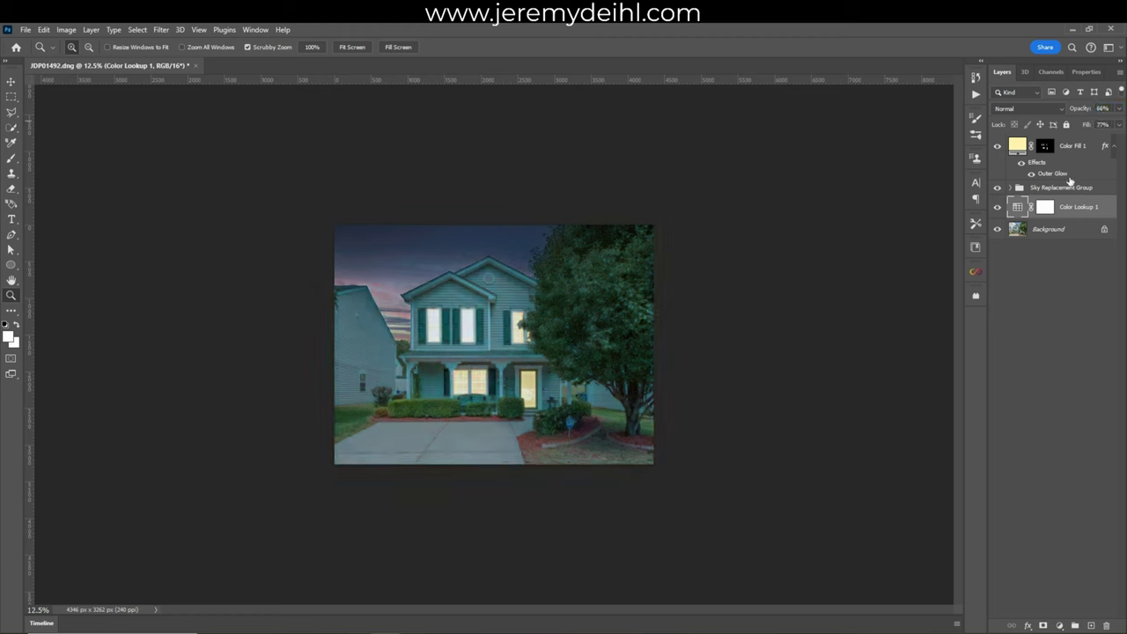
key("ctrl+j")
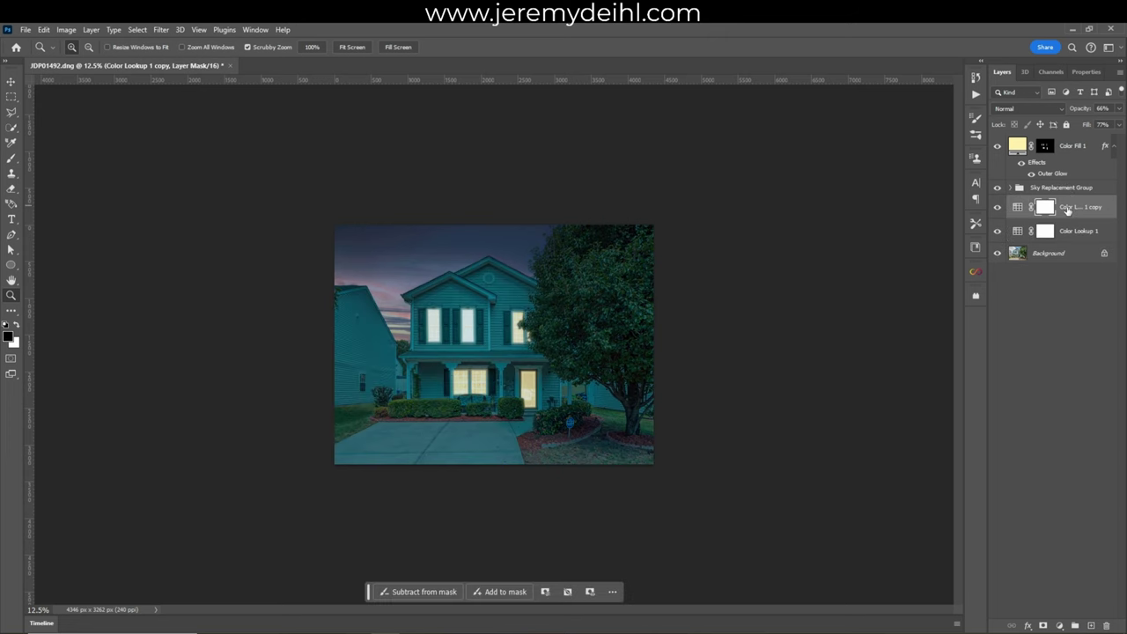
key("b")
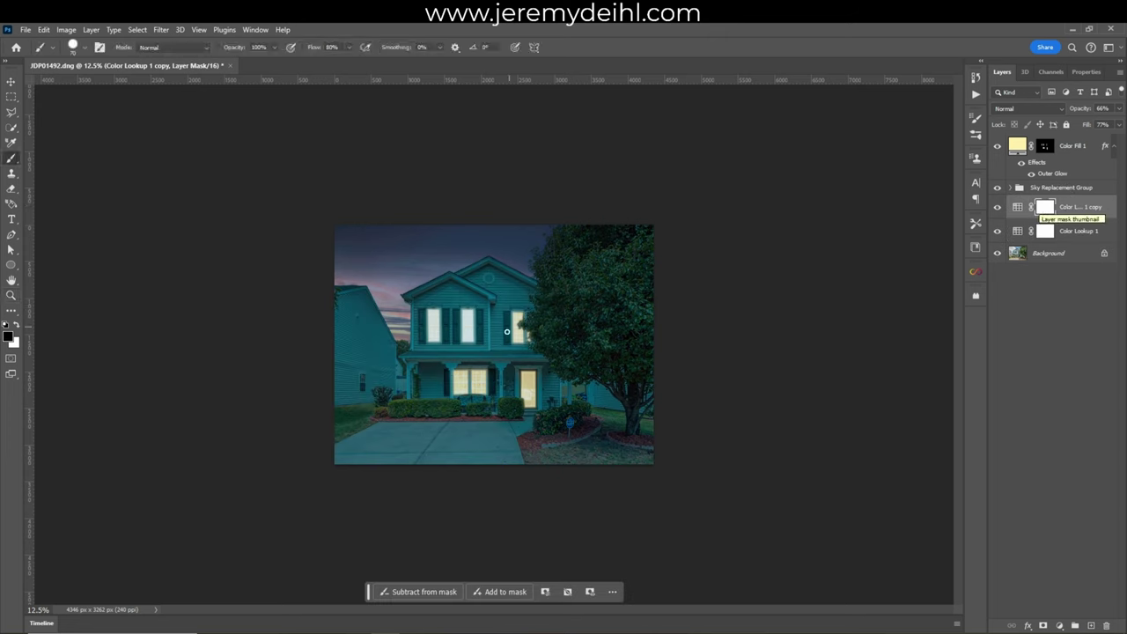
key("bracketright")
key("bracketright")
key("bracketright")
key("bracketright")
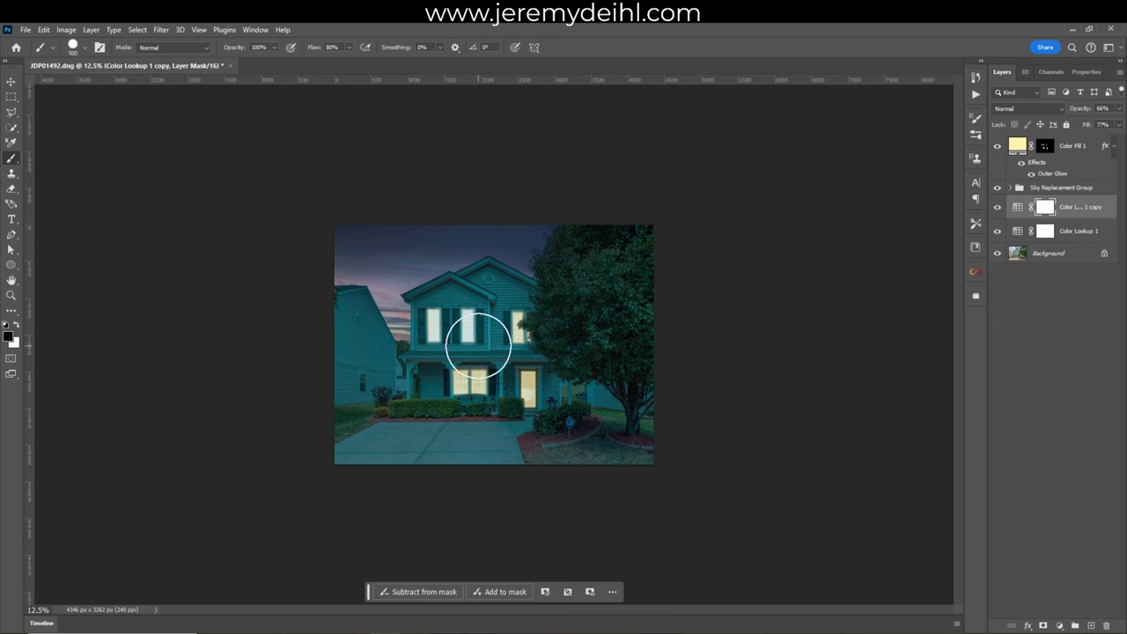
key("shift+0")
key("shift+5")
mouse_move(488, 318)
left_mouse_down()
mouse_move(559, 369)
mouse_move(584, 372)
mouse_move(463, 373)
mouse_move(450, 376)
mouse_move(507, 381)
mouse_move(421, 409)
mouse_move(421, 380)
mouse_move(417, 418)
mouse_move(484, 302)
mouse_move(550, 361)
mouse_move(478, 413)
mouse_move(550, 337)
mouse_move(462, 421)
mouse_move(527, 408)
left_mouse_up()
mouse_move(1089, 108)
left_mouse_down()
mouse_move(1072, 111)
mouse_move(1089, 124)
left_mouse_up()
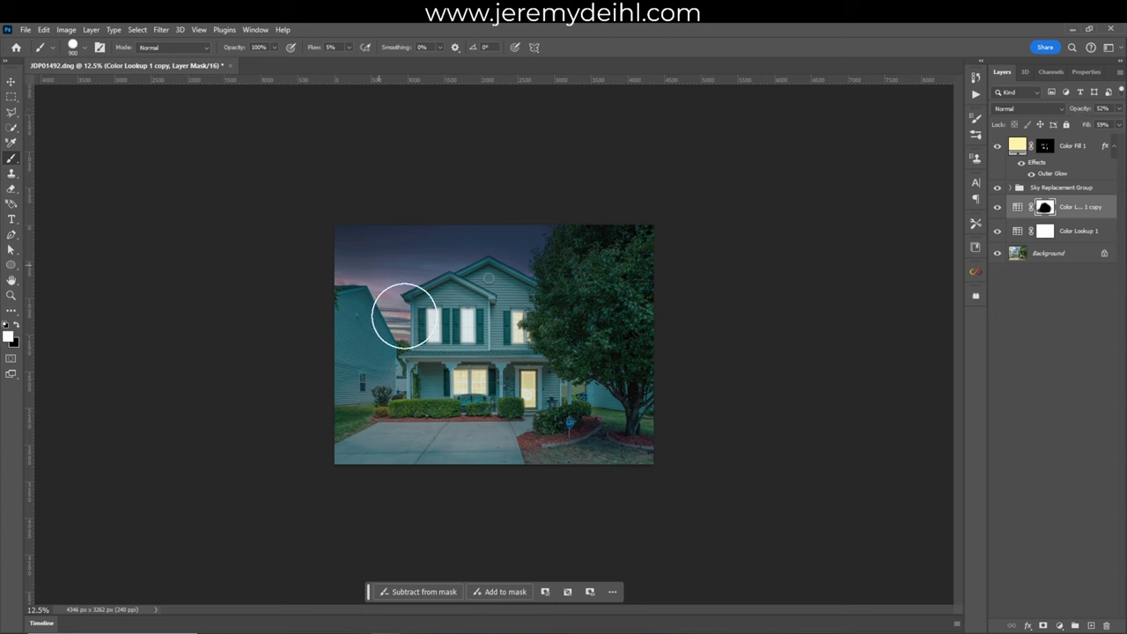
mouse_move(429, 419)
left_mouse_down()
mouse_move(403, 410)
mouse_move(415, 417)
mouse_move(401, 442)
mouse_move(493, 447)
mouse_move(534, 436)
mouse_move(508, 445)
mouse_move(568, 456)
mouse_move(510, 429)
left_mouse_up()
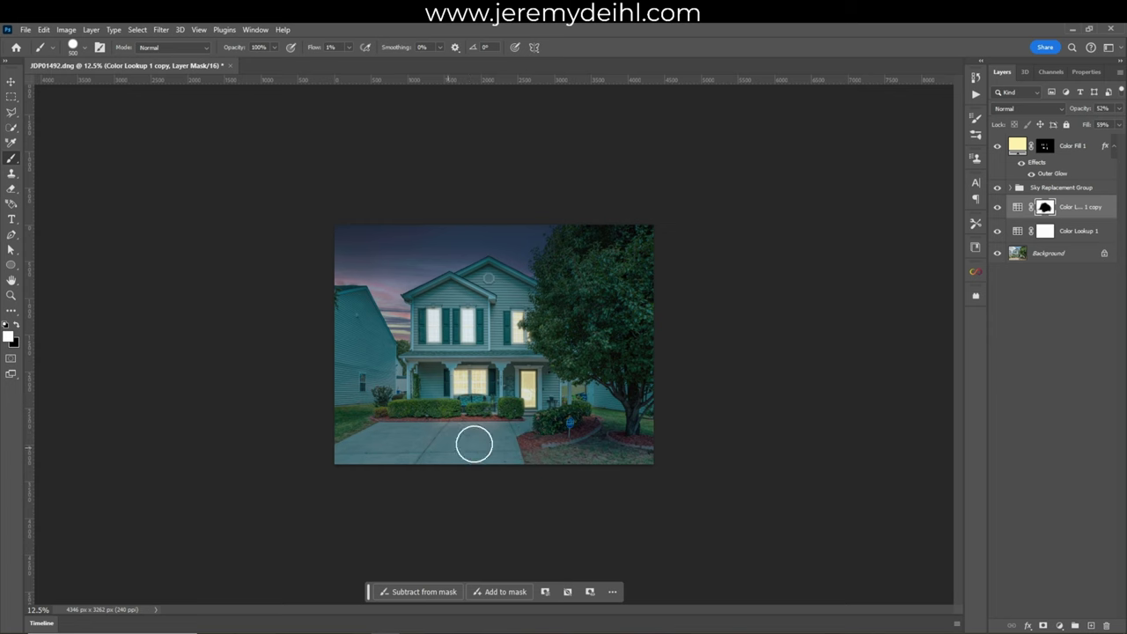
Zoom to 33.3% on the porch and target the Color Lookup 1 mask with black as brush colour.
key("z")
left_click(453, 470)
left_click(450, 473)
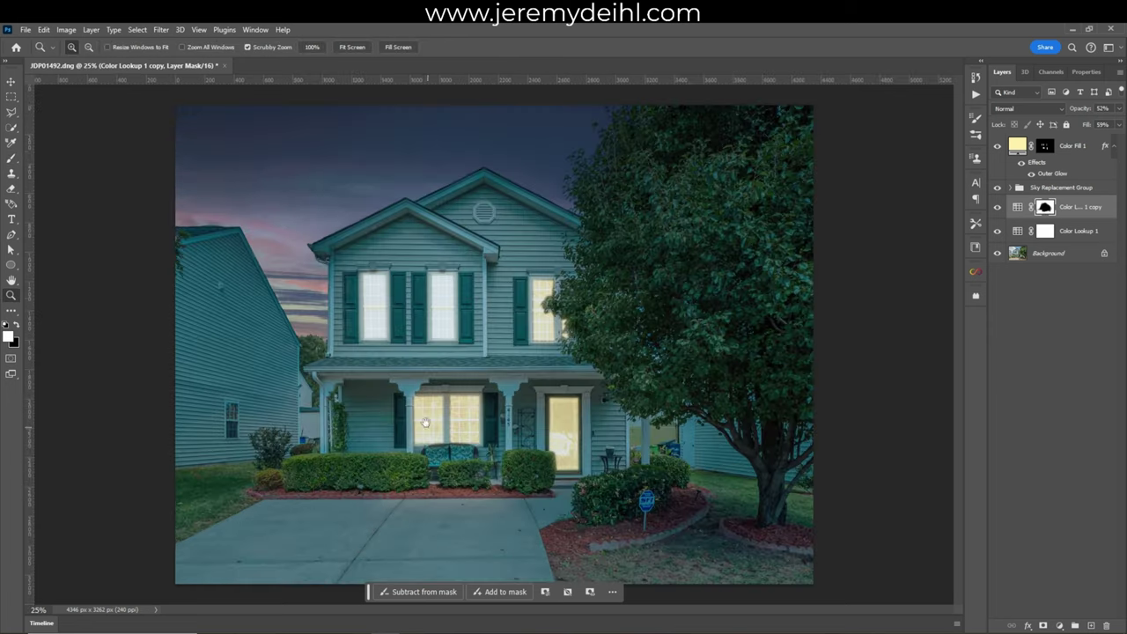
left_click(450, 473)
key("b")
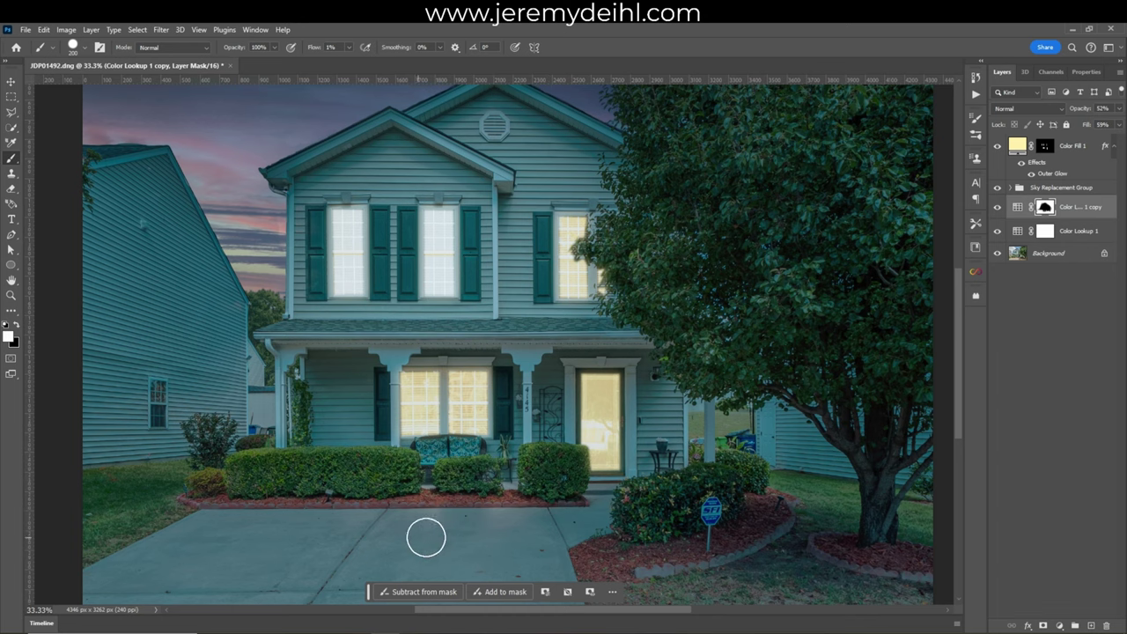
key("x")
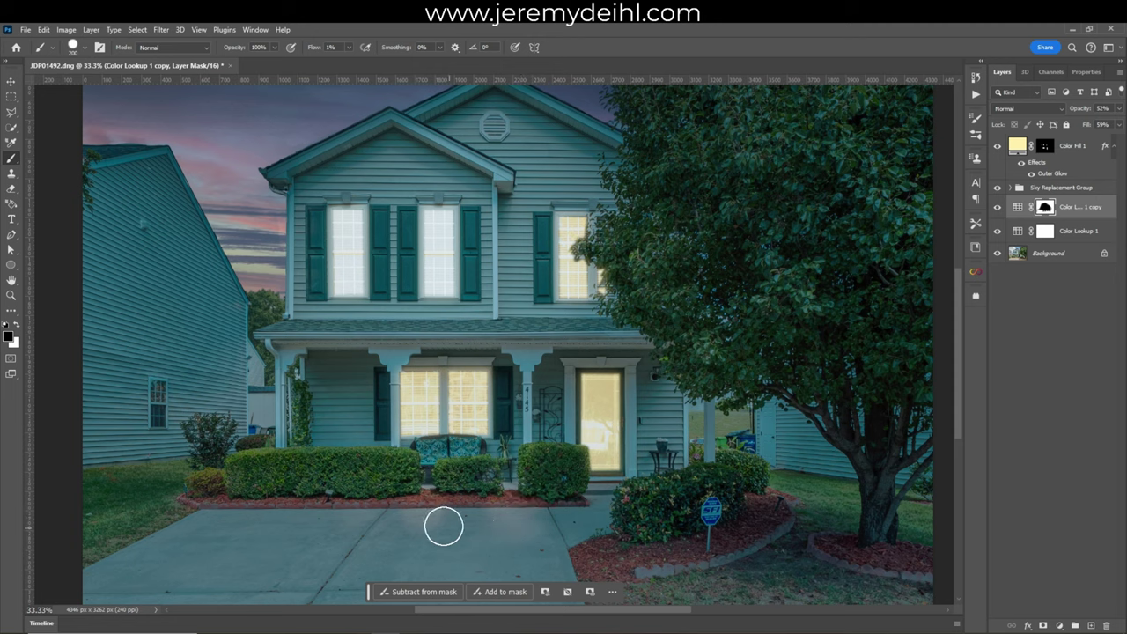
left_click(1043, 233)
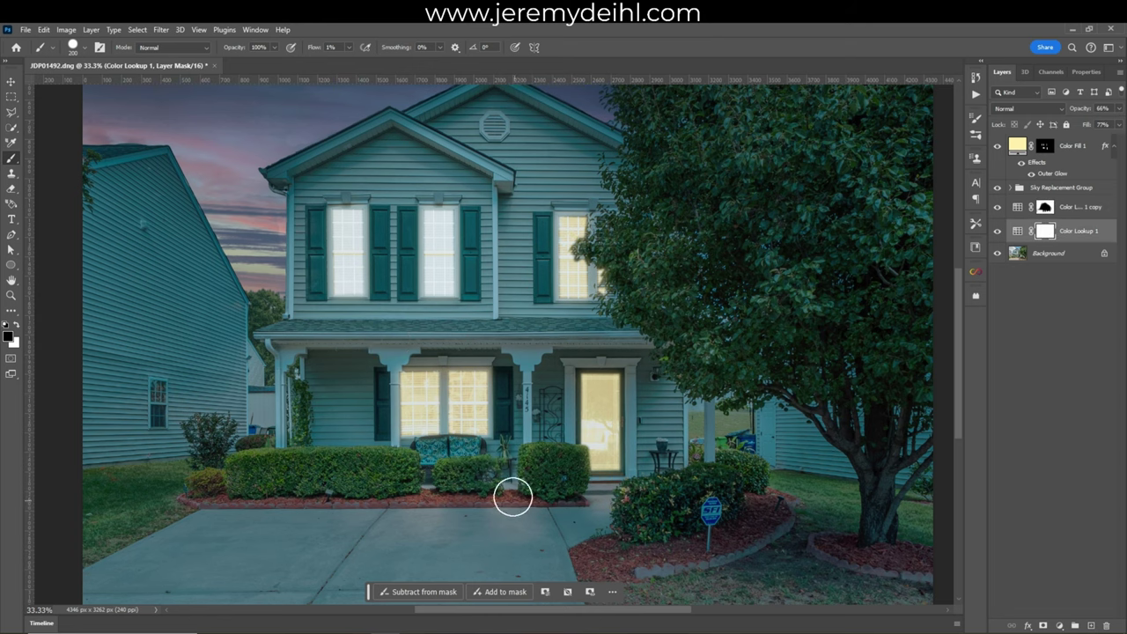
Shrink the brush, swap the paint colours back, and fit the whole twilight house photo on screen.
key("bracketleft")
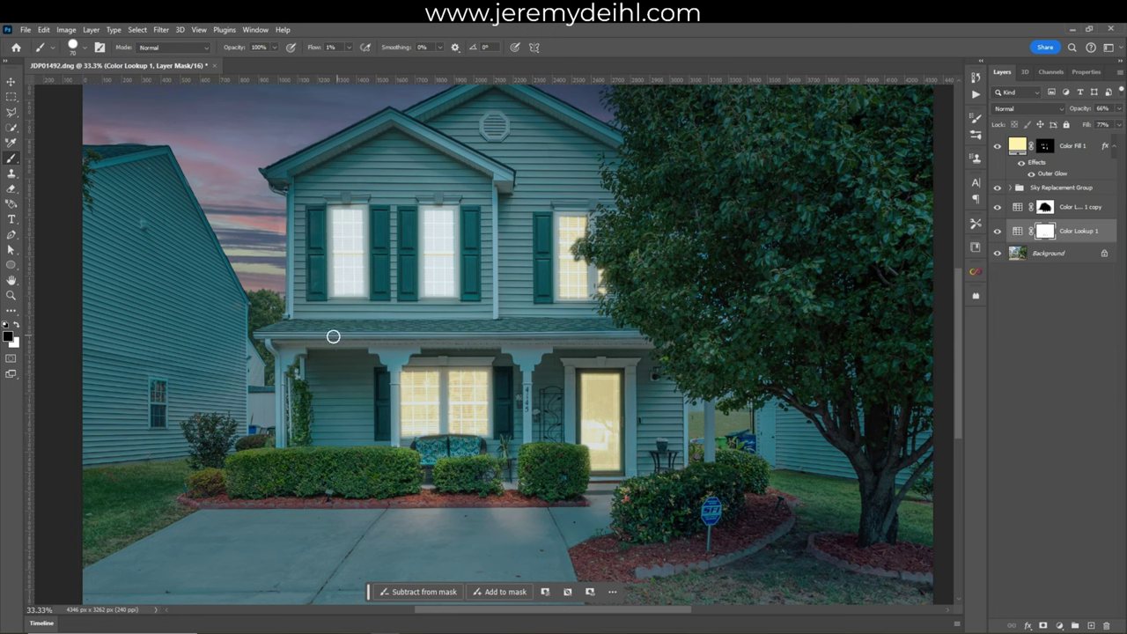
key("x")
key("z")
right_click(553, 390)
left_click(584, 397)
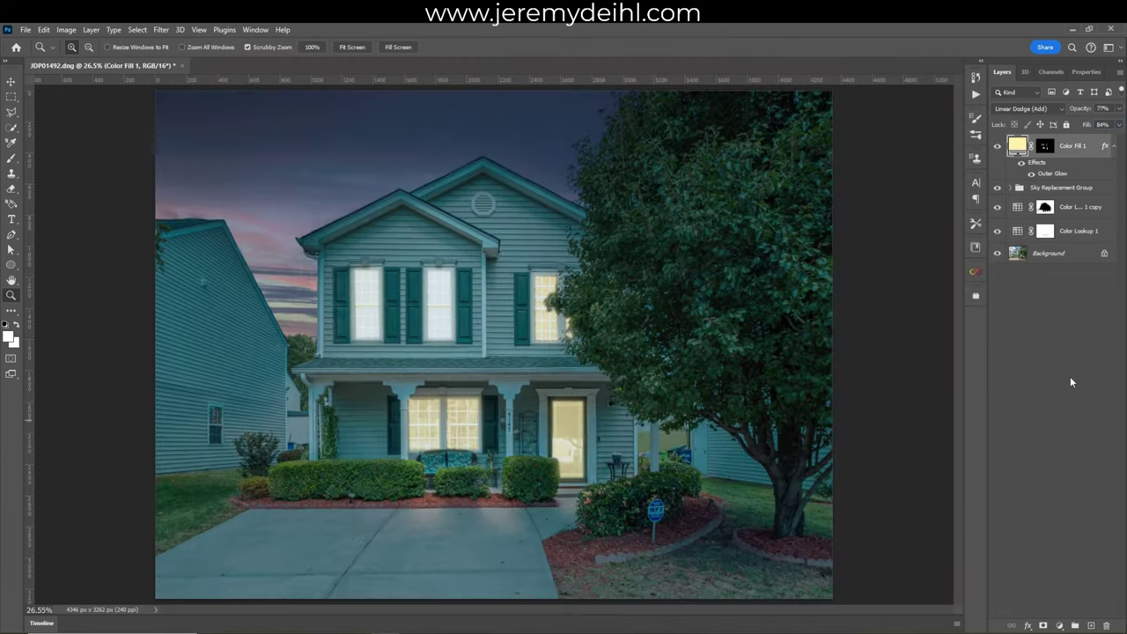
Duplicate Color Lookup 1 as a Multiply copy at 34% opacity and 92% fill.
left_click(1070, 376)
left_click(1063, 232)
key("ctrl+j")
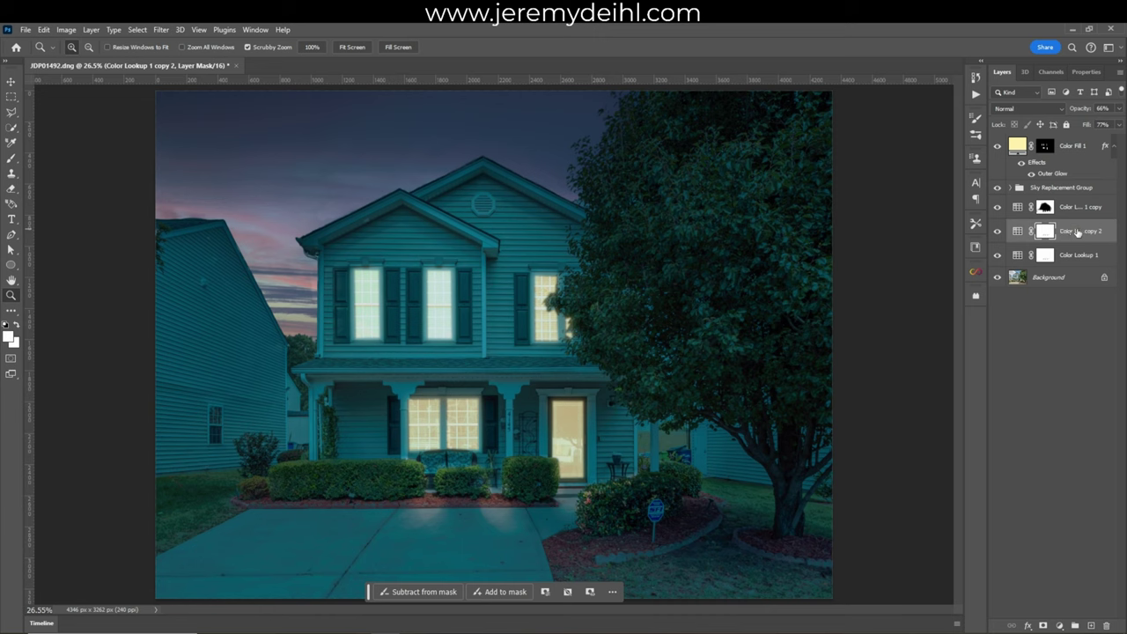
left_click(1077, 232)
mouse_move(1088, 126)
left_mouse_down()
mouse_move(1077, 126)
mouse_move(1092, 126)
left_mouse_up()
left_click(1026, 108)
left_click(1012, 164)
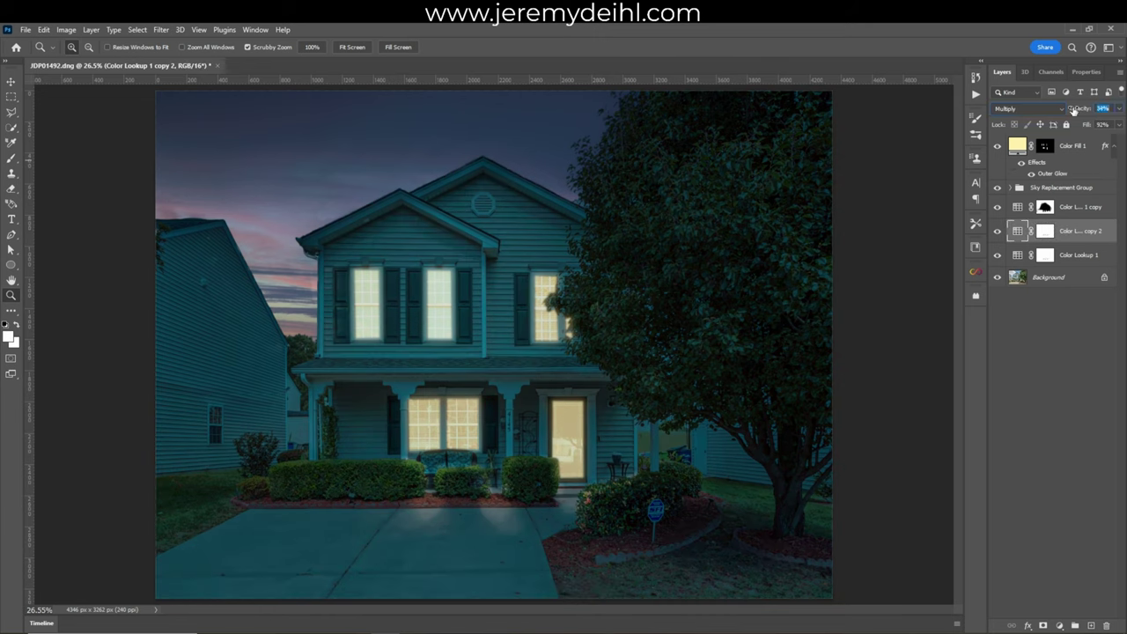
left_click(1068, 259)
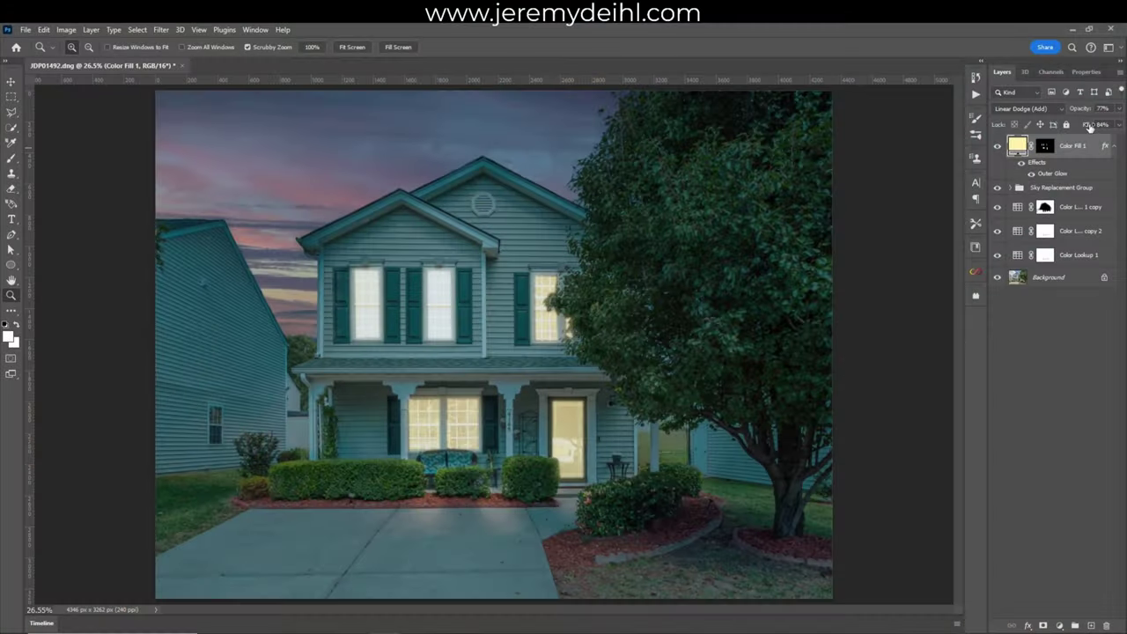
left_click_drag(1090, 128, 1079, 124)
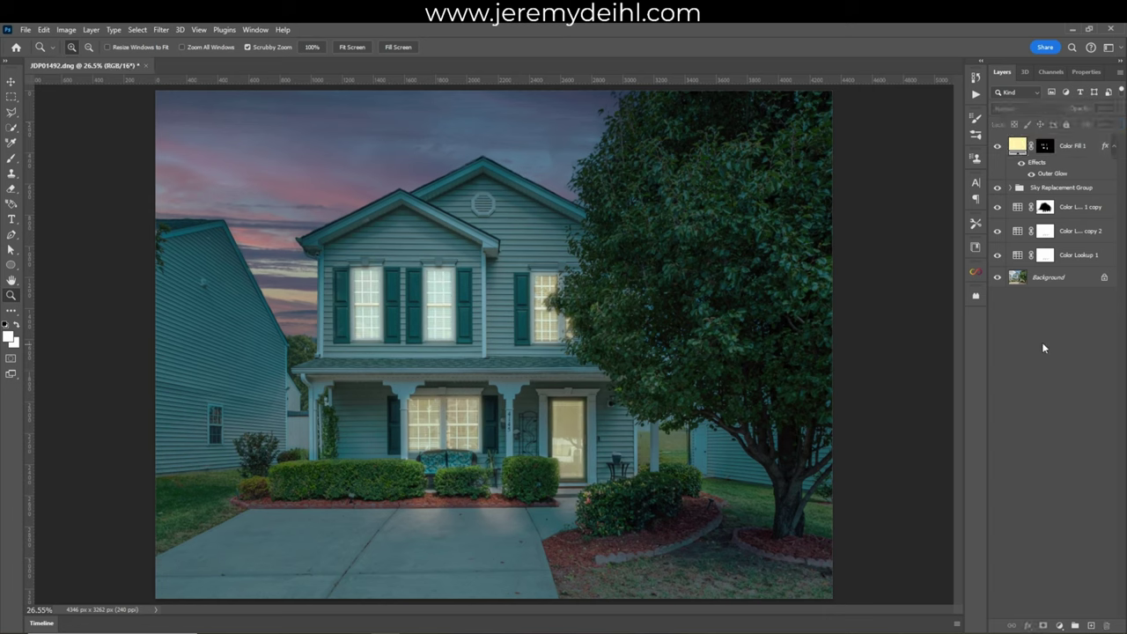
Stamp all visible layers into a new merged Layer 1 at the top of the stack.
key("ctrl+alt+shift+e")
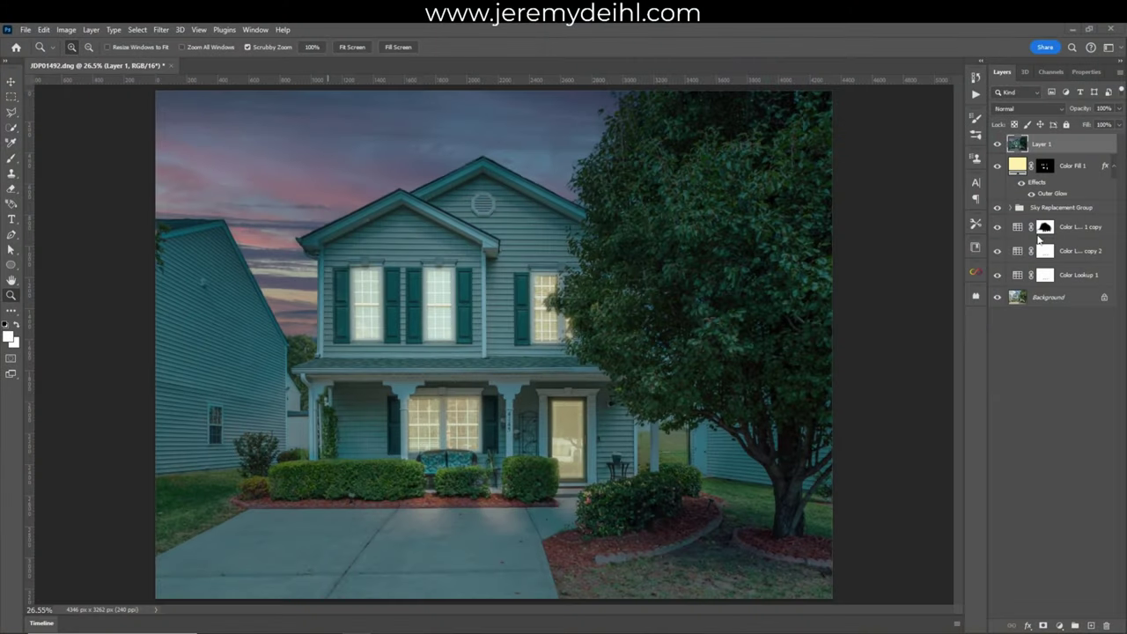
Grade Layer 1 in Camera Raw: Temperature +2, Exposure -0.10, Contrast +18, Shadows -7, Blacks -8, Dehaze +3, Vibrance +7.
left_click(161, 30)
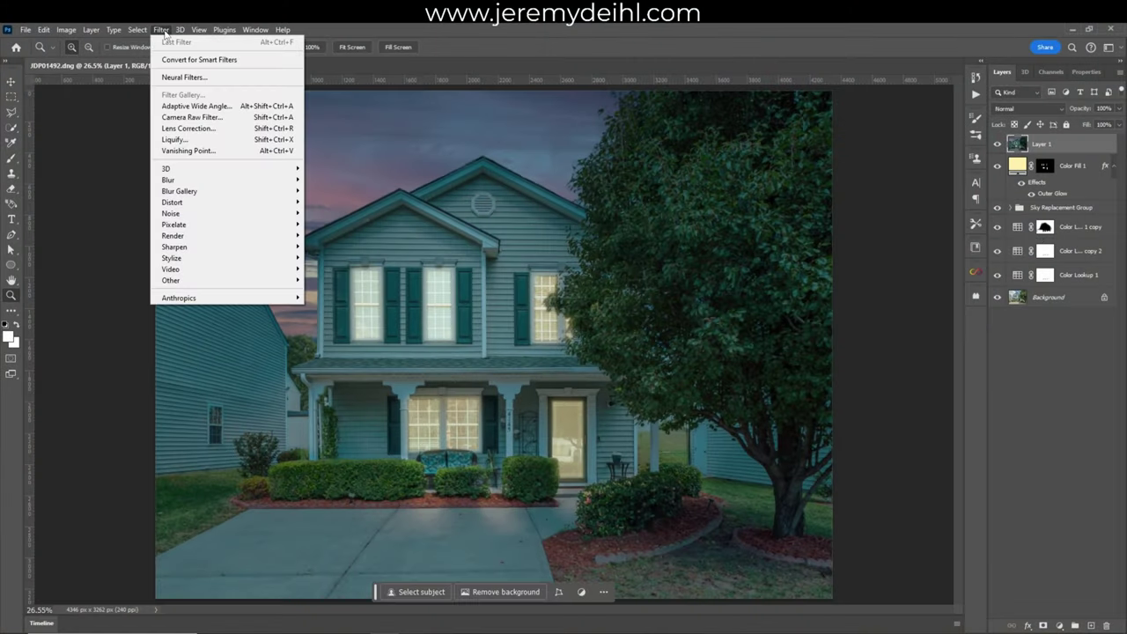
key("Escape")
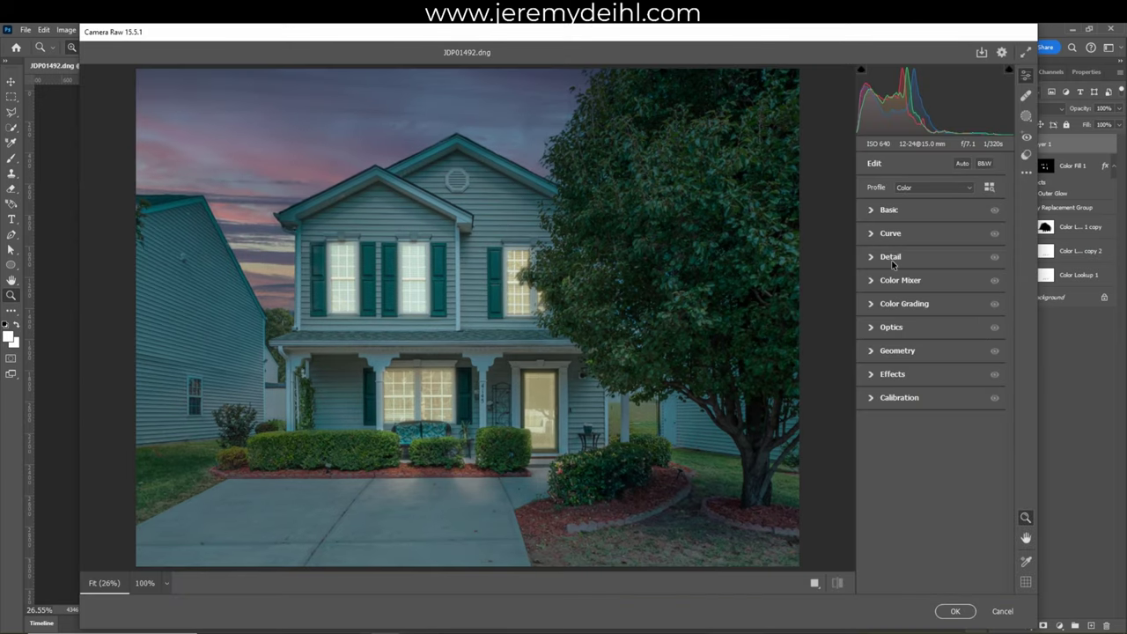
left_click(888, 209)
left_click(888, 209)
left_click(890, 233)
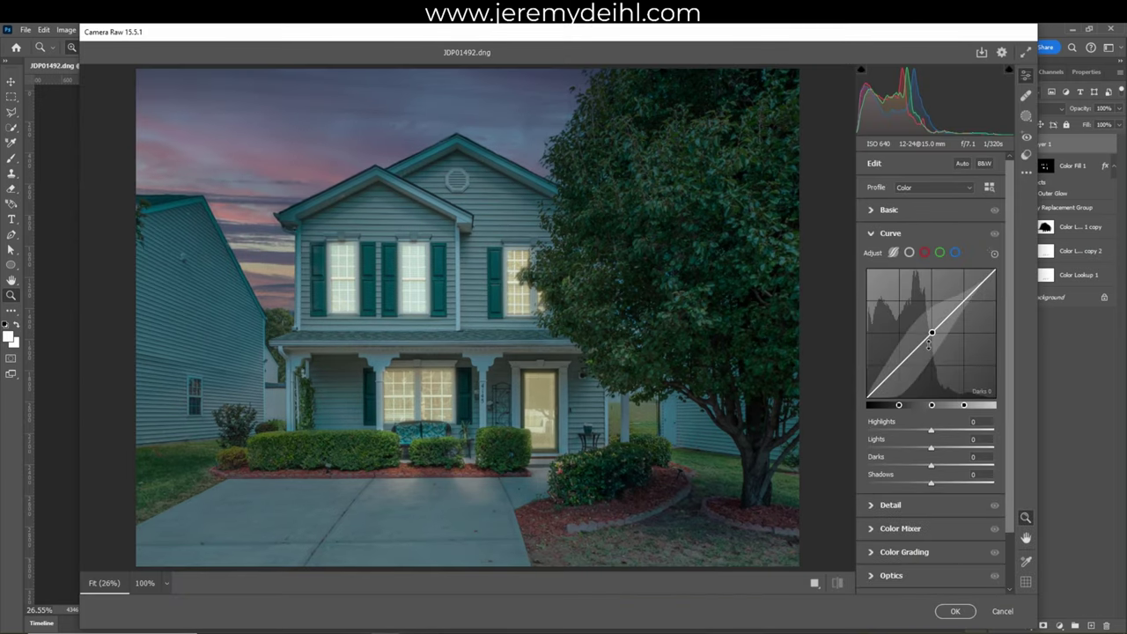
left_click(873, 209)
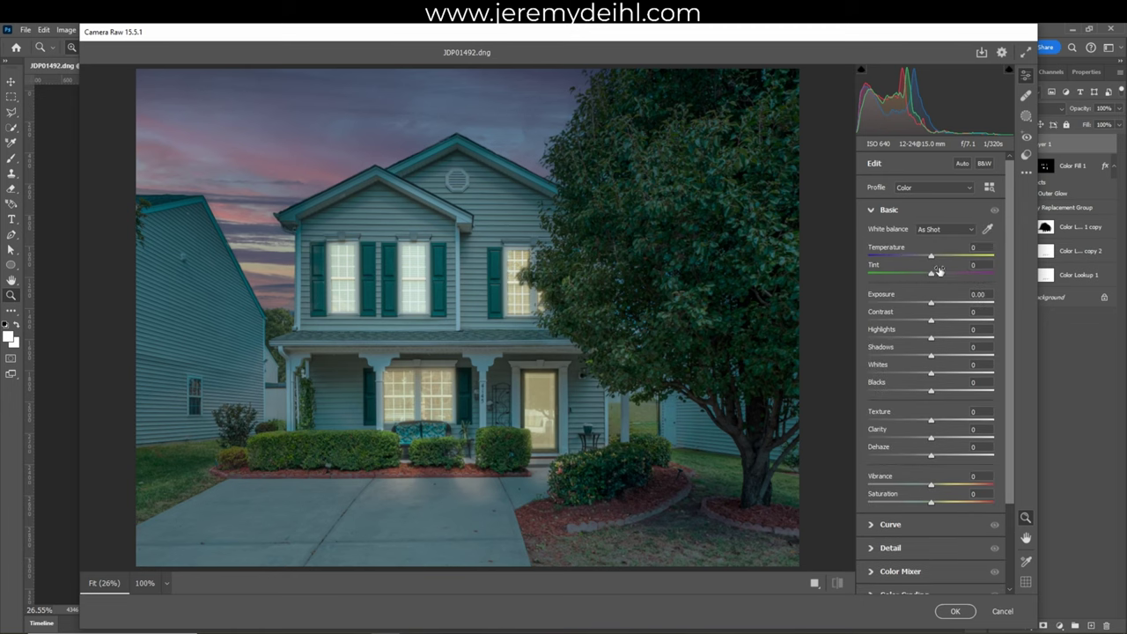
left_click_drag(932, 258, 934, 258)
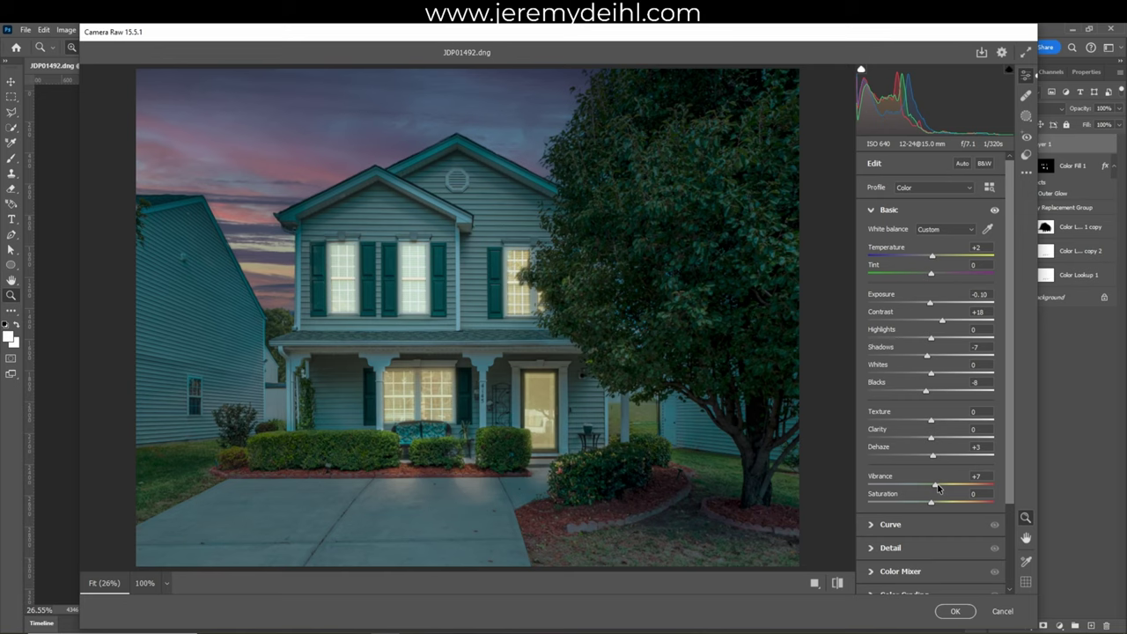
left_click(954, 611)
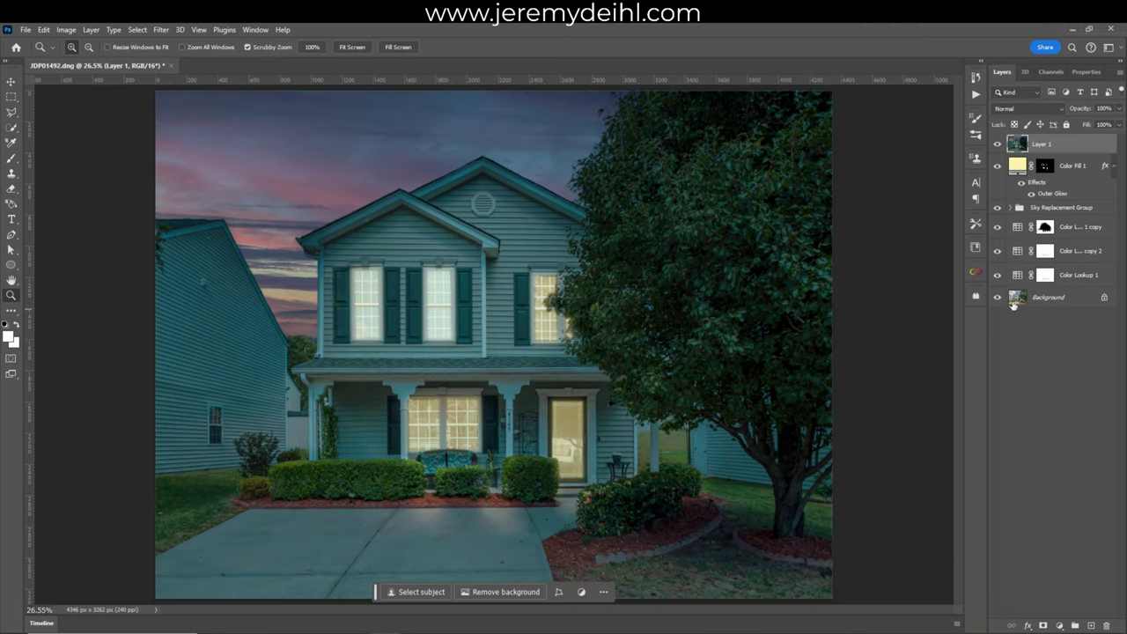
left_click(997, 144)
Re-show Layer 1, then in Lightroom step from JDP01492-Edit.tif to the pinker-sky JDP01492-Edit-Edit.tif.
left_click(997, 144)
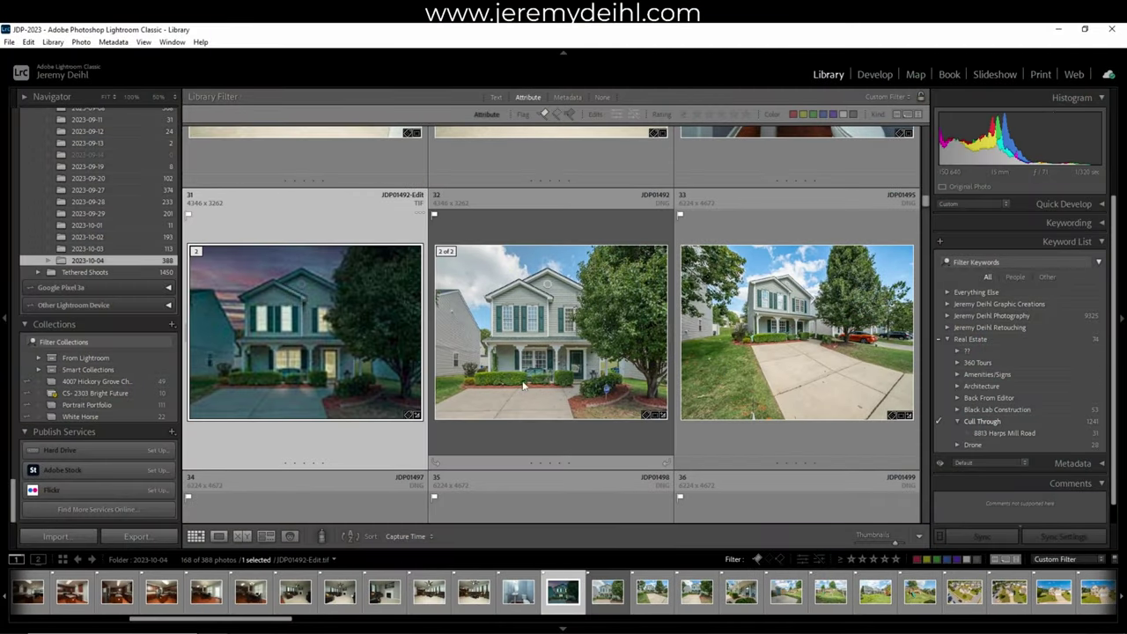
left_click(395, 368)
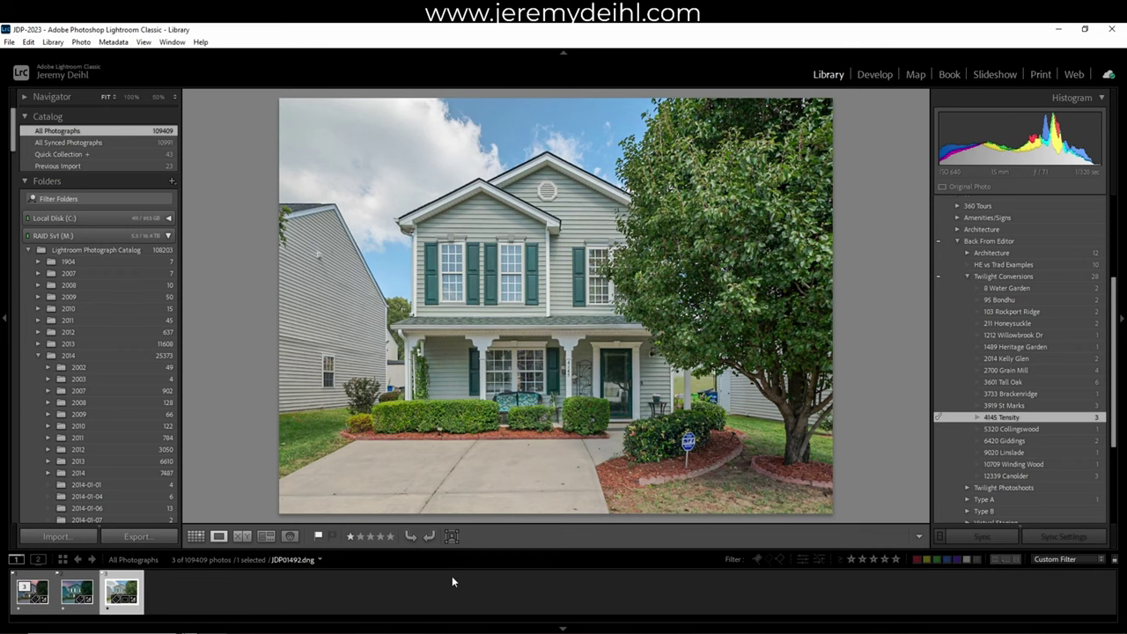
key("Left")
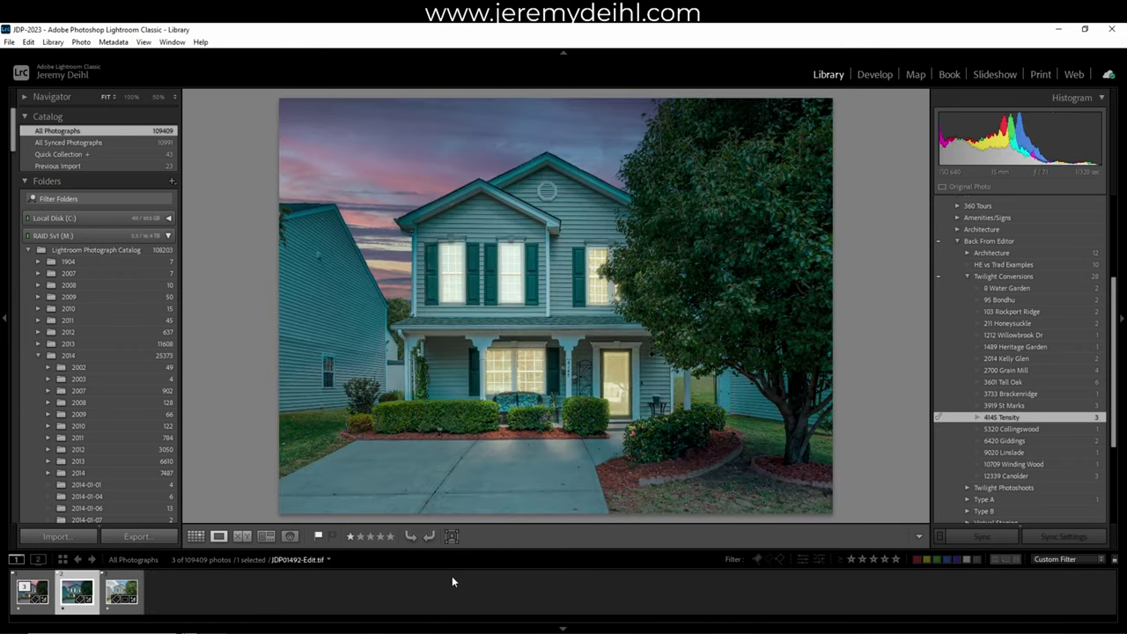
key("Left")
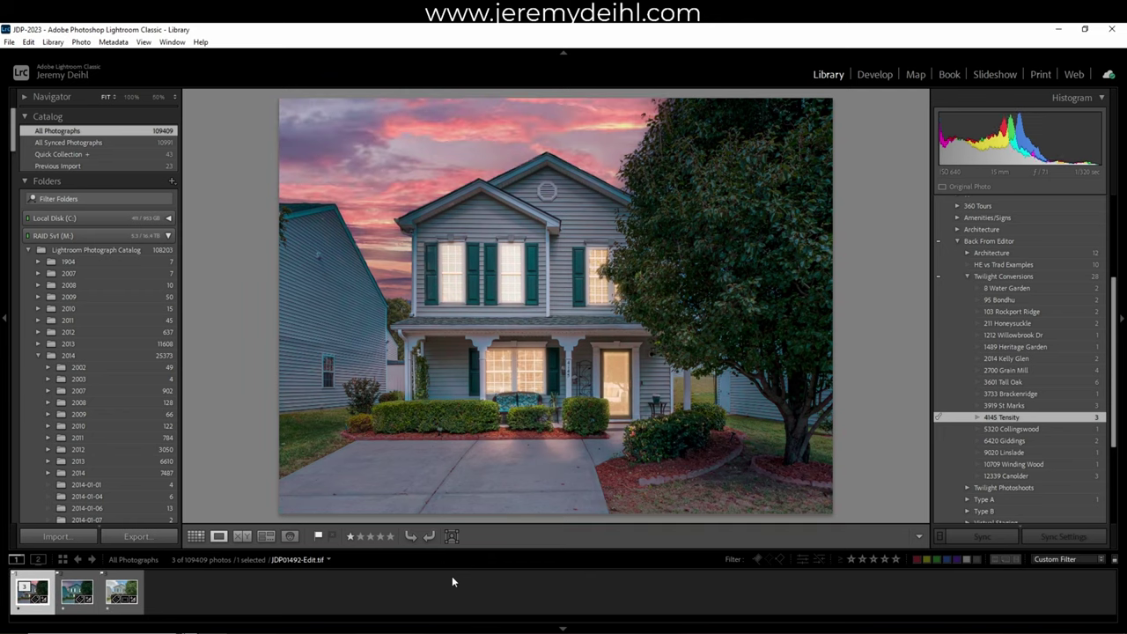